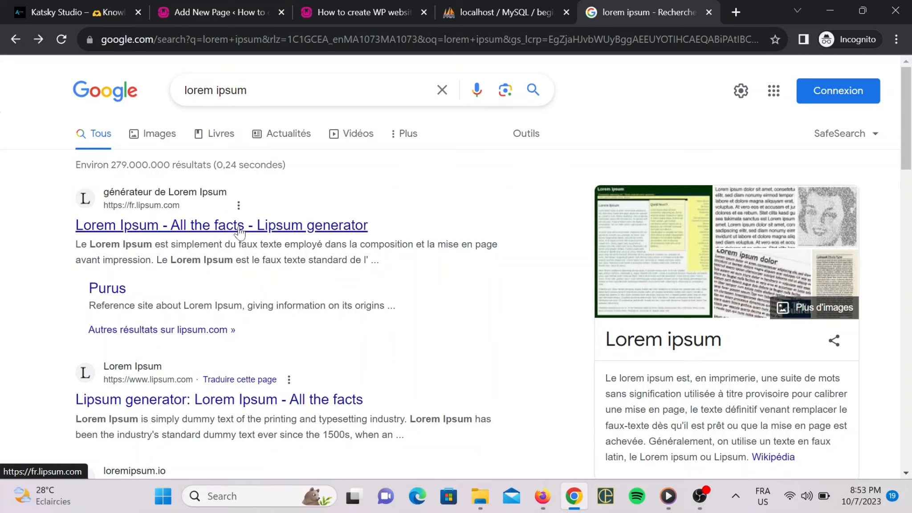
Generate five Lorem Ipsum paragraphs on fr.lipsum.com and take the first paragraph.
click(272, 223)
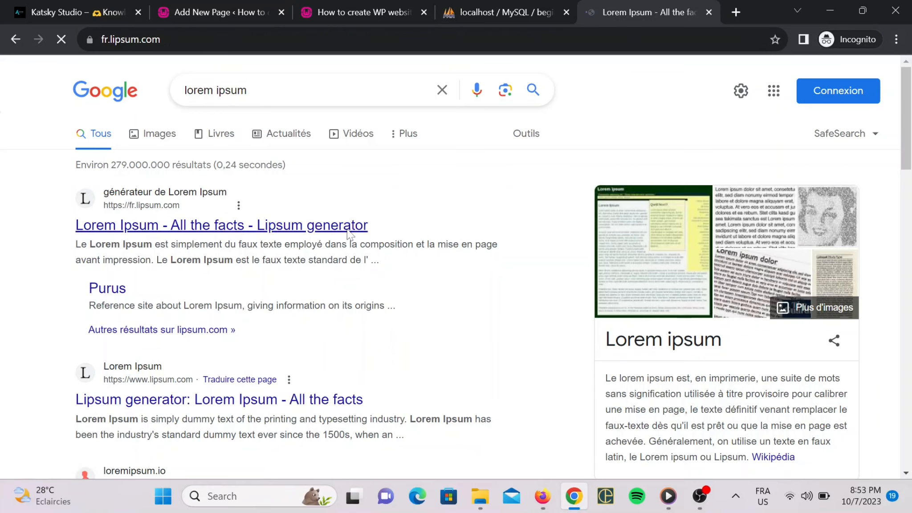
scroll(346, 229, down, 6)
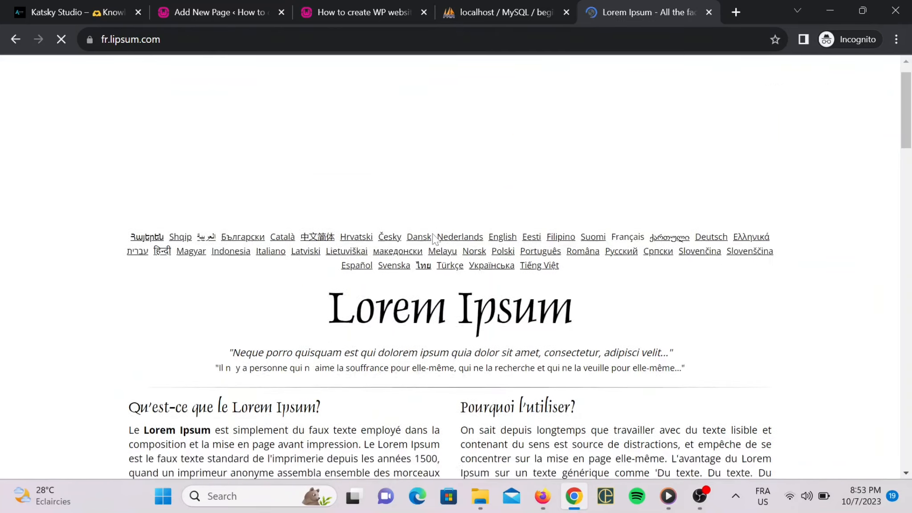
scroll(668, 212, down, 9)
scroll(668, 211, up, 4)
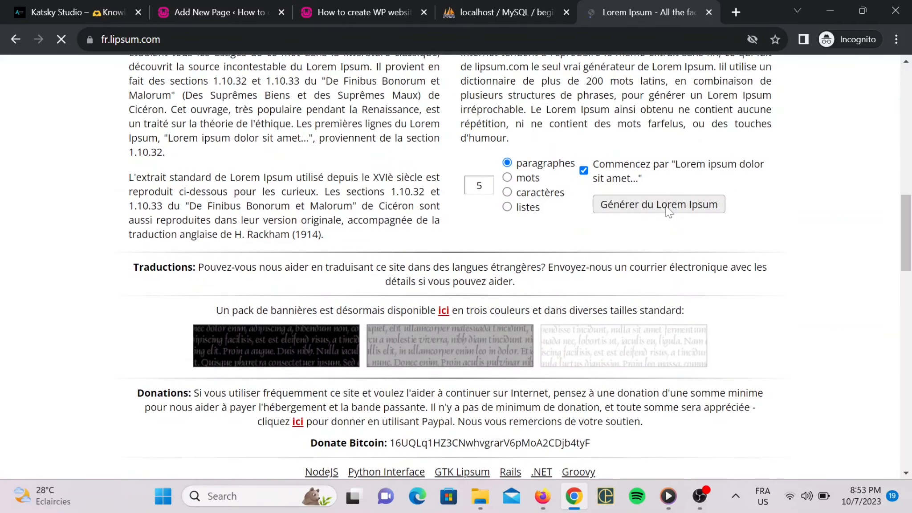
click(668, 209)
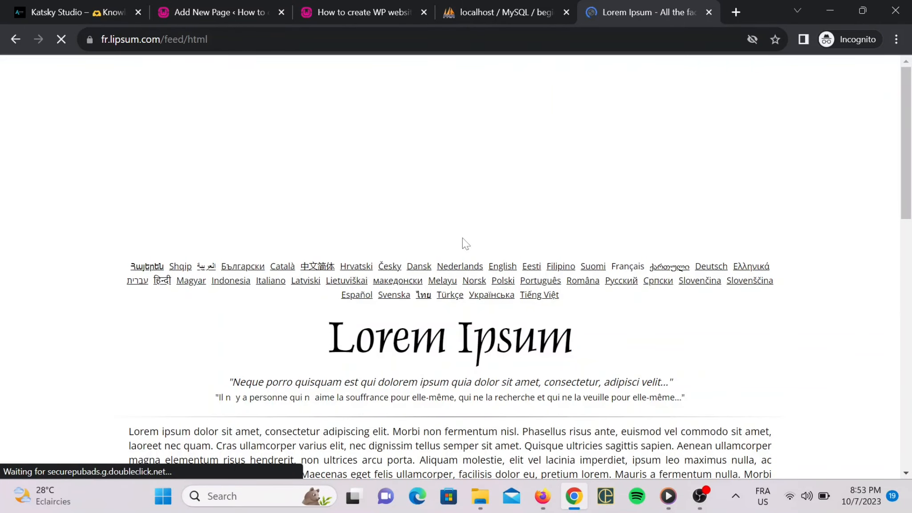
drag(129, 218, 740, 294)
key(ctrl+c)
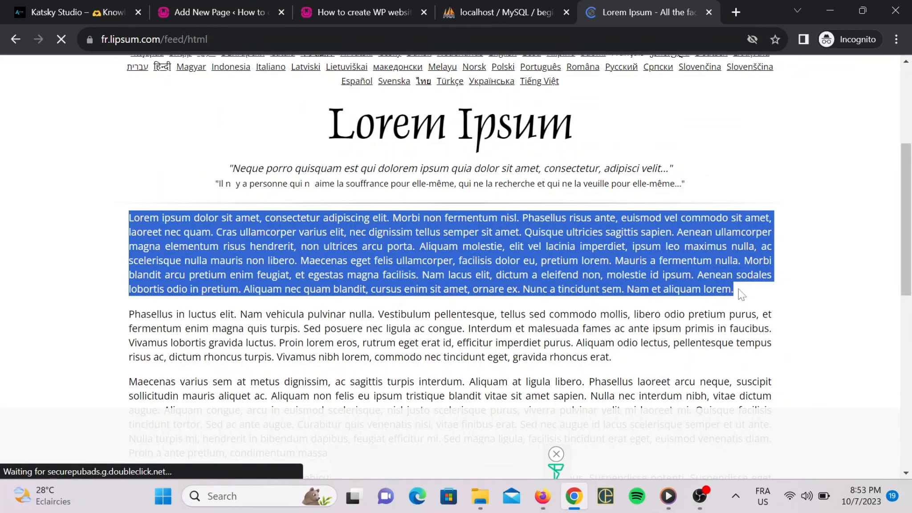
click(501, 12)
Paste the Lorem Ipsum paragraph into the new Home page editor.
click(363, 12)
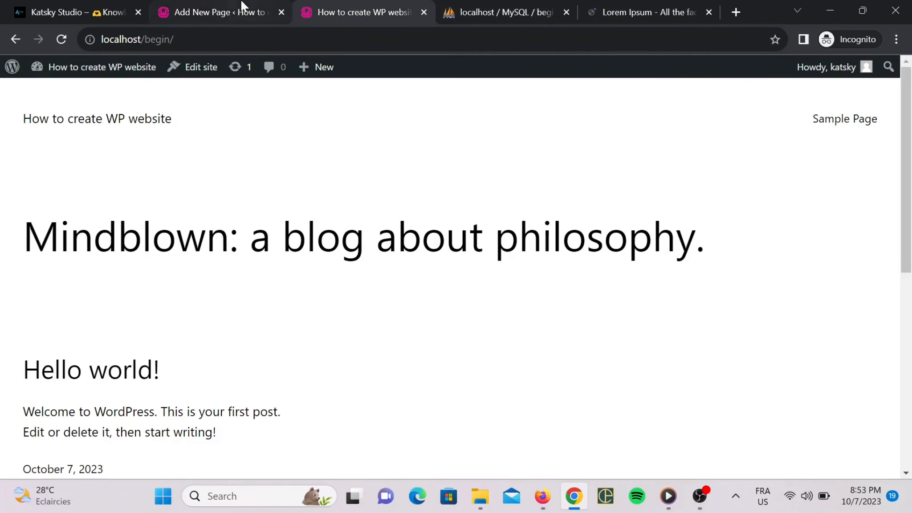
click(244, 12)
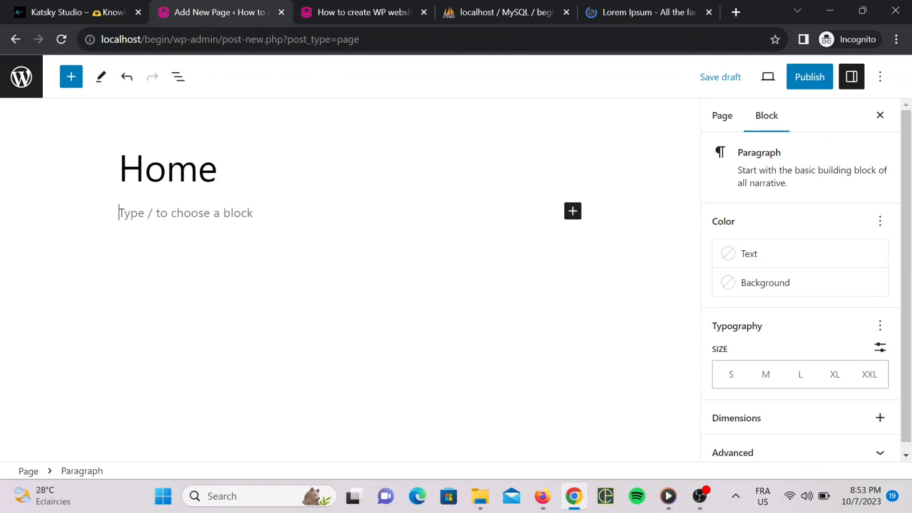
key(ctrl+v)
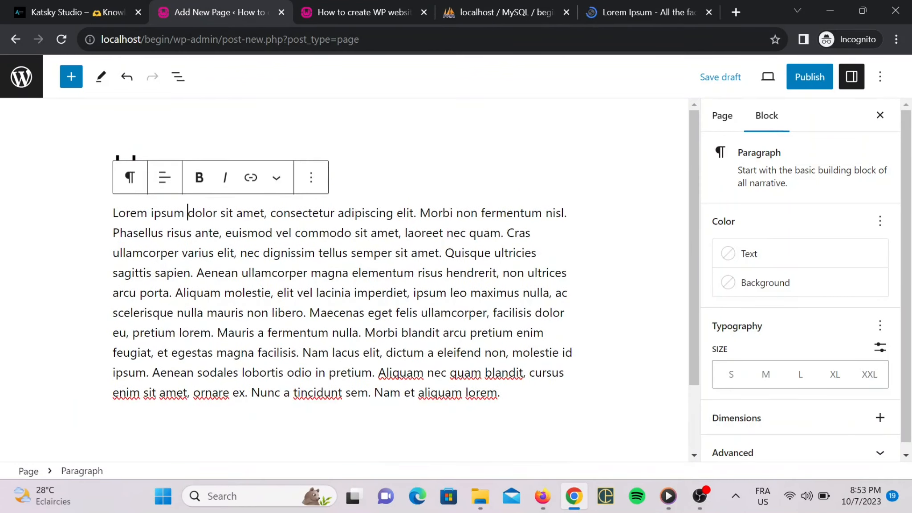
Make the phrases 'dolor sit amet' and 'commodo sit amet' bold.
drag(187, 213, 264, 213)
key(ctrl+b)
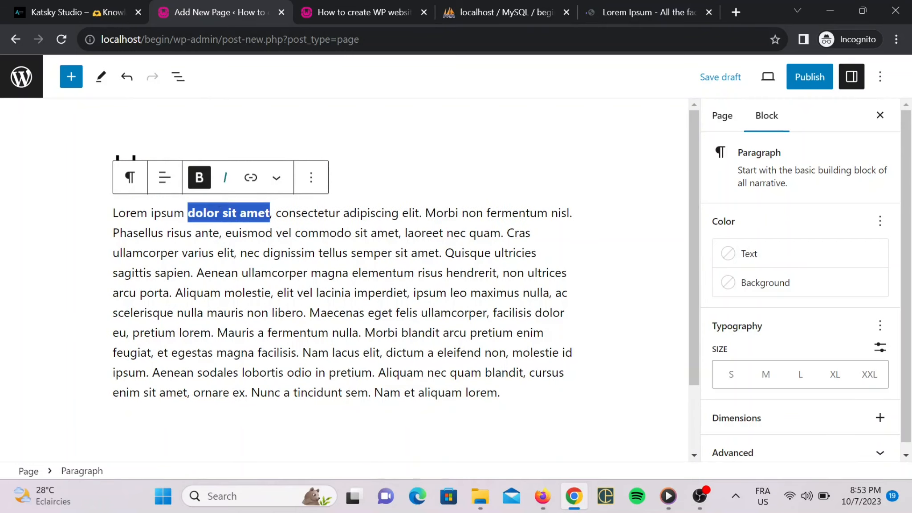
click(288, 232)
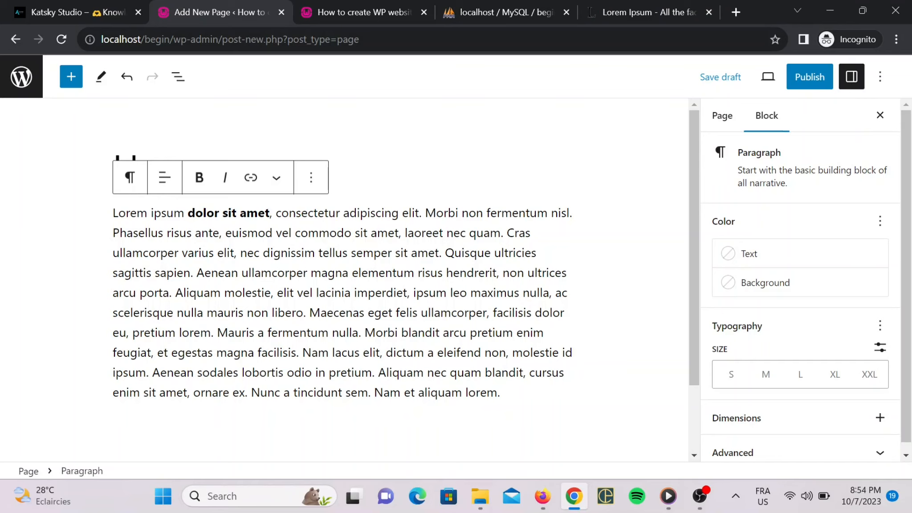
drag(294, 232, 394, 232)
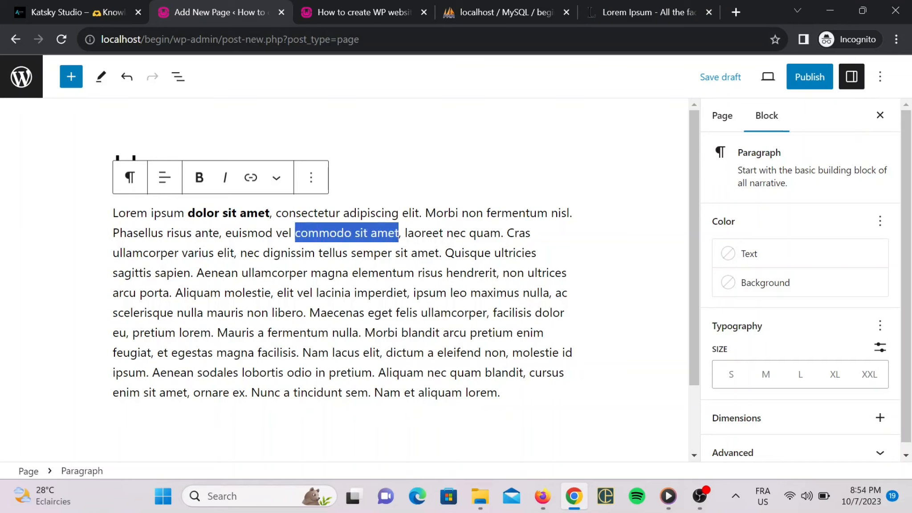
key(ctrl+b)
click(375, 293)
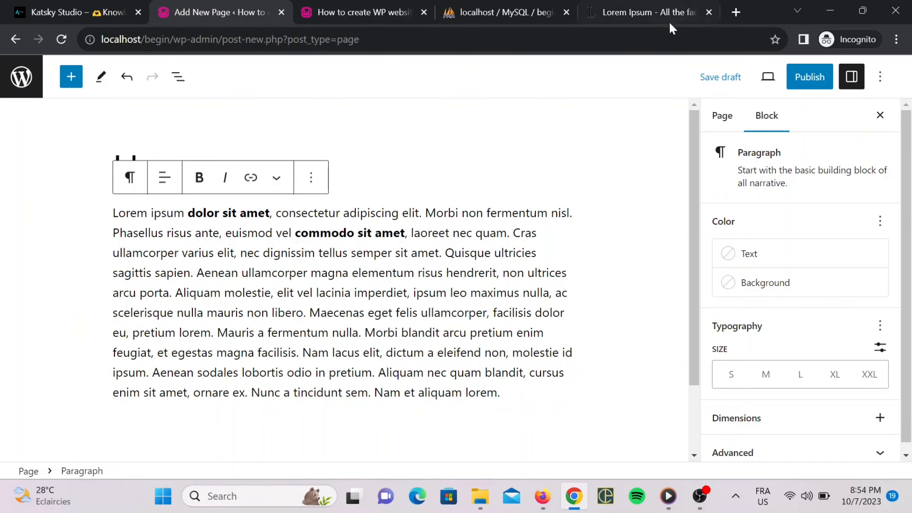
In a new browser tab, try loading the partially typed address localhost/ec.
click(736, 12)
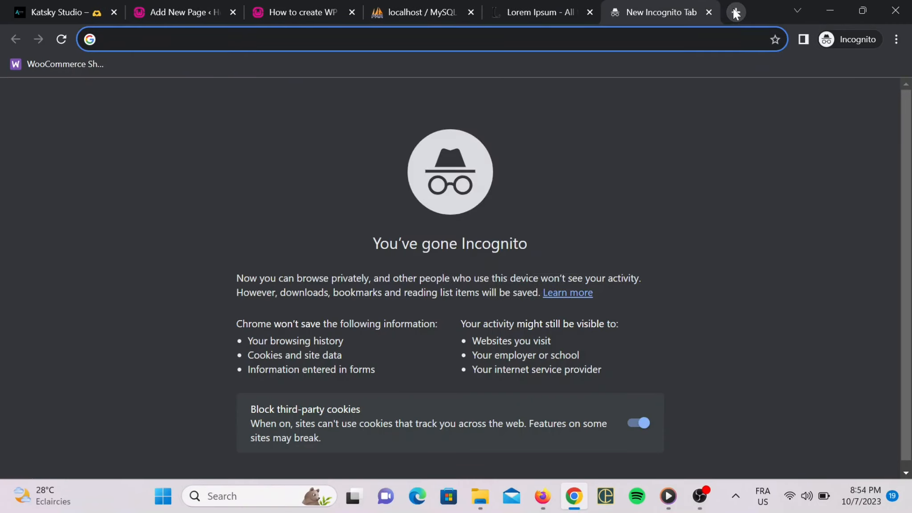
text(localhost/ec)
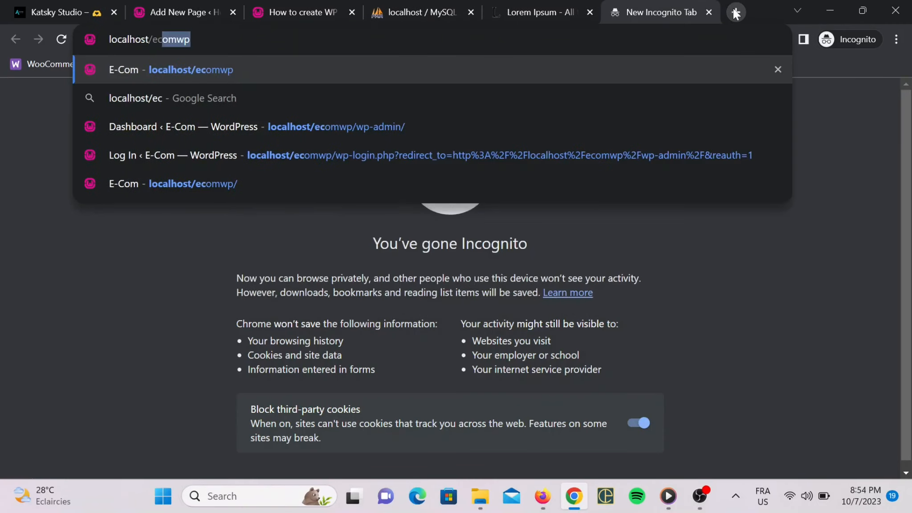
key(Delete)
key(Return)
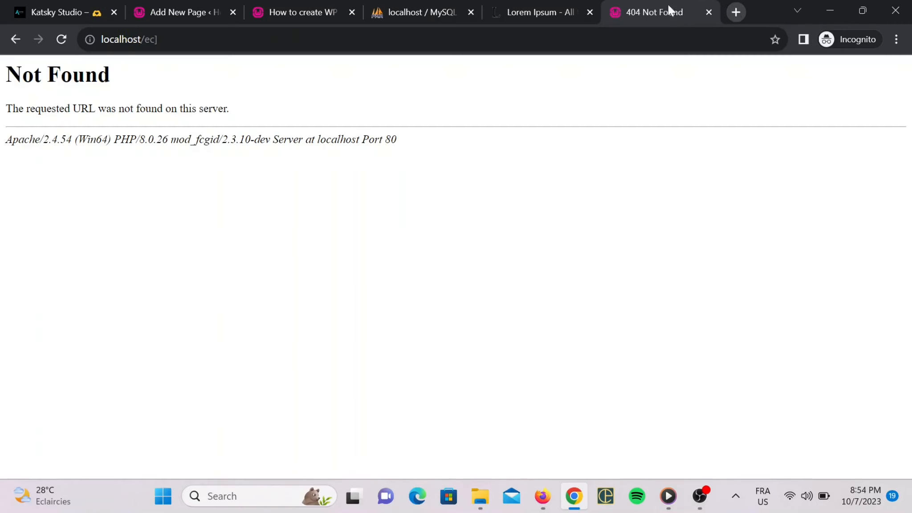
Correct the address to localhost/ecomwp, which shows 404 Not Found, and return to the editor.
click(187, 39)
click(187, 40)
key(BackSpace)
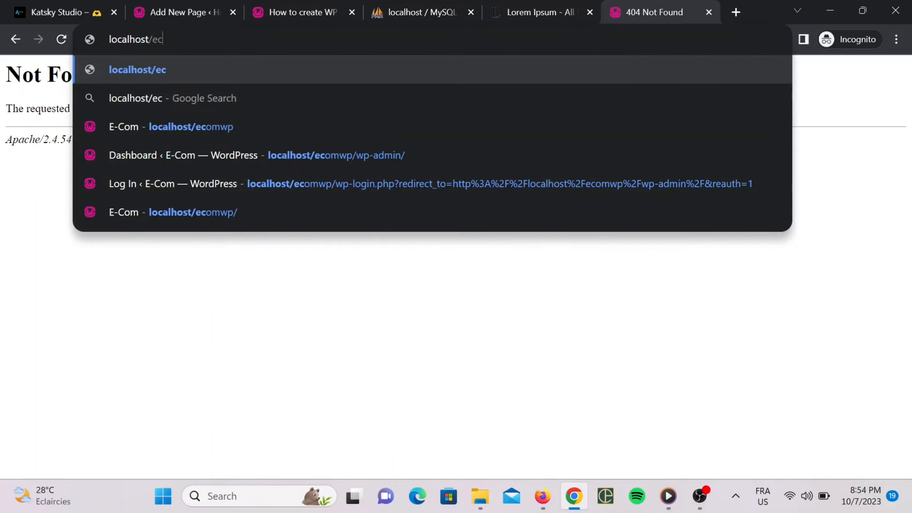
text(omwp)
key(Return)
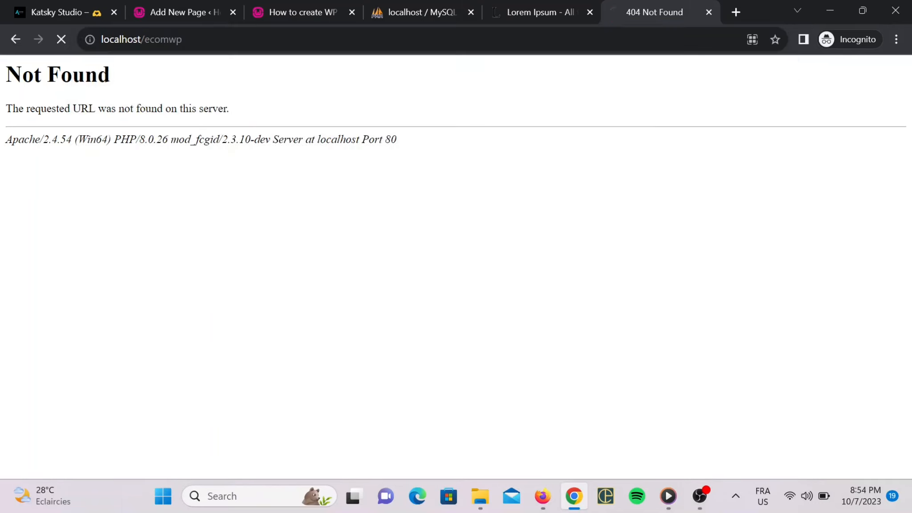
click(202, 8)
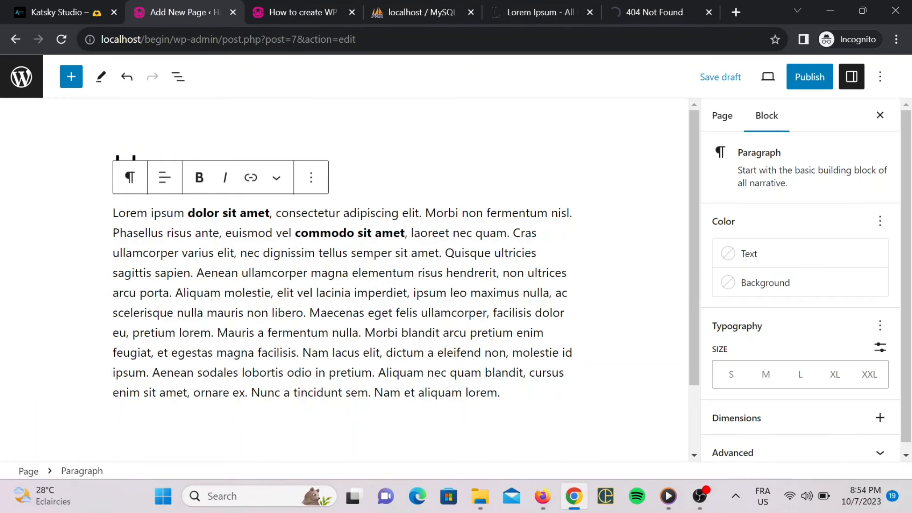
Make 'Nam lacus elit' bold and italic.
drag(301, 352, 386, 352)
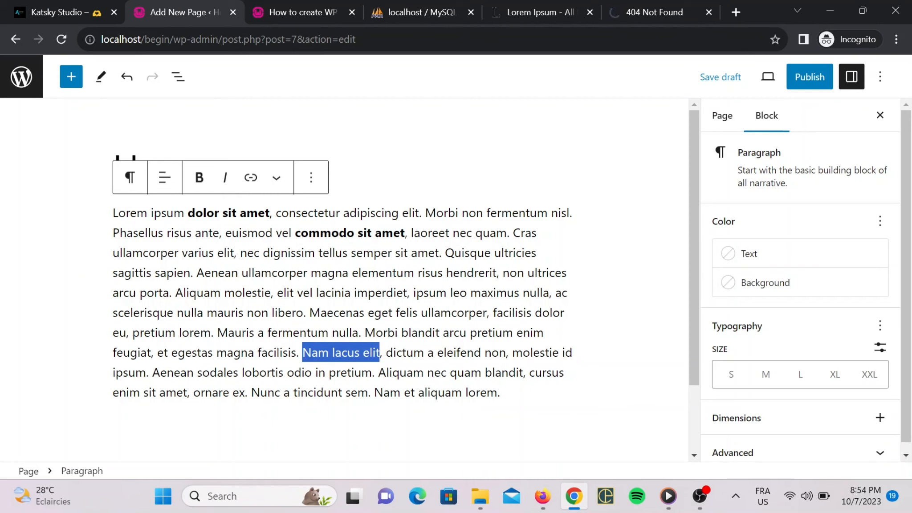
key(ctrl+b)
click(225, 178)
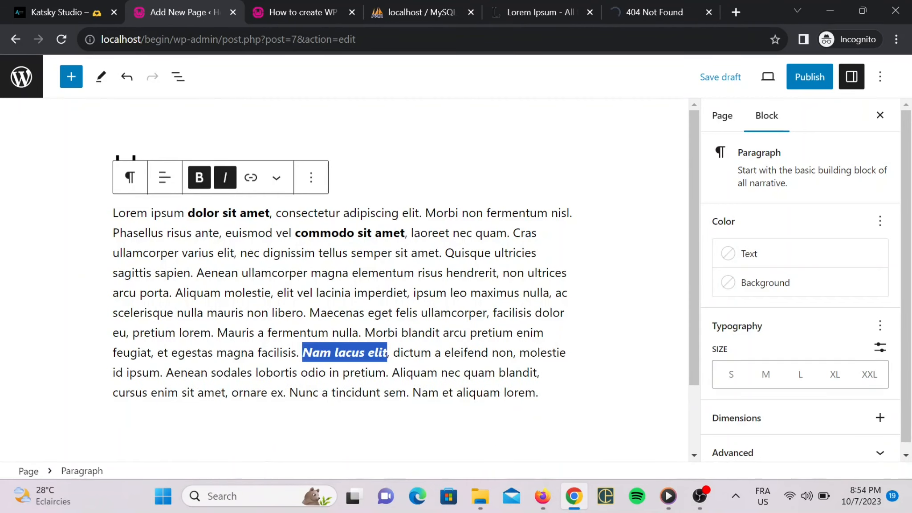
click(435, 313)
Add a heading 'MY FIRST PAGE:' below the paragraph.
scroll(338, 267, down, 2)
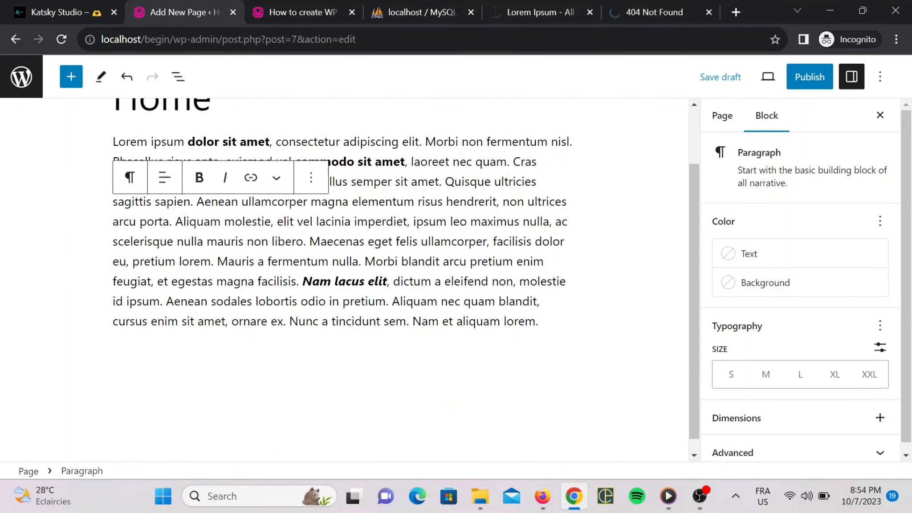
scroll(338, 267, up, 2)
click(604, 409)
click(539, 393)
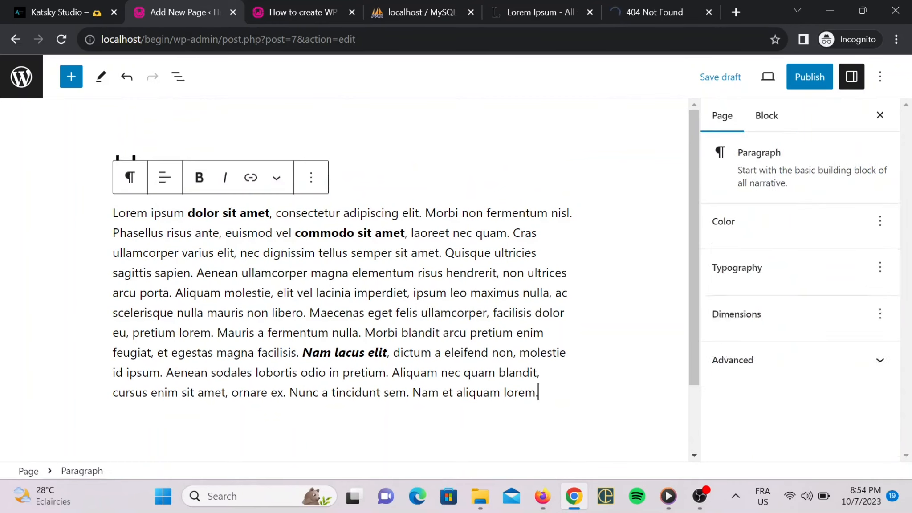
scroll(539, 393, down, 2)
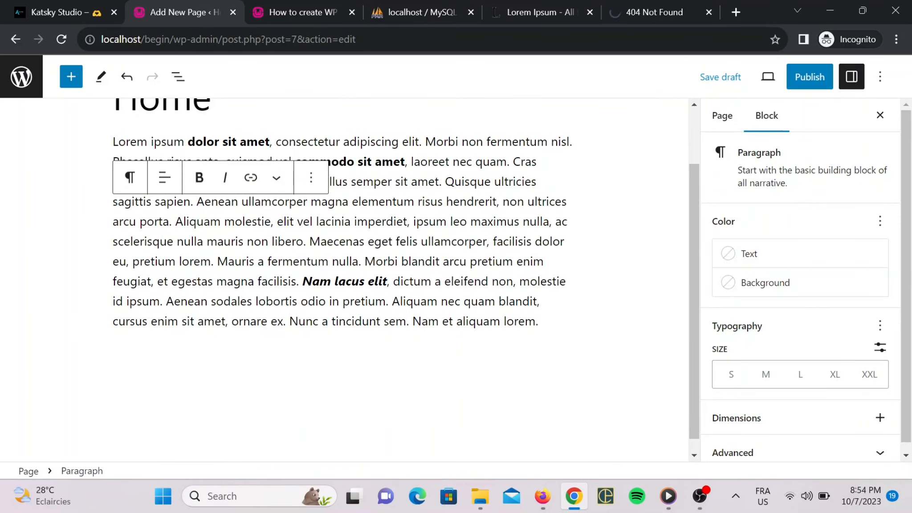
key(Return)
text(/)
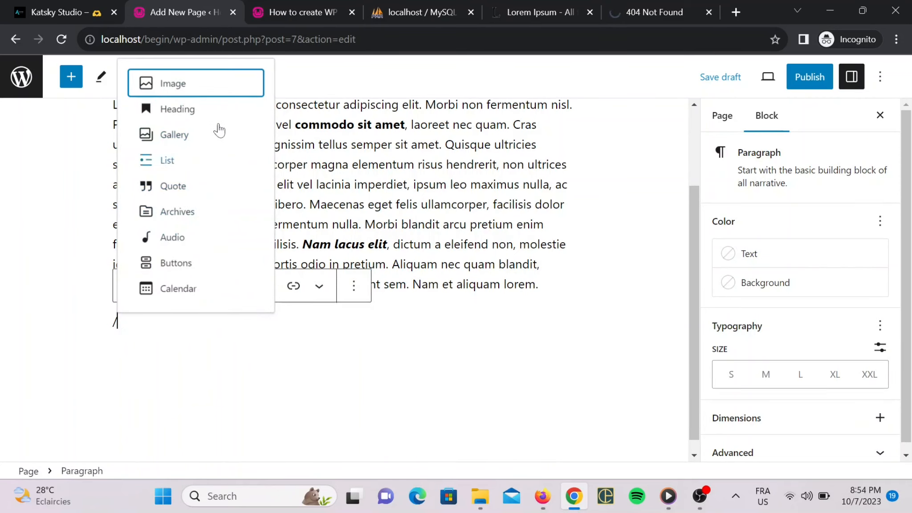
click(218, 116)
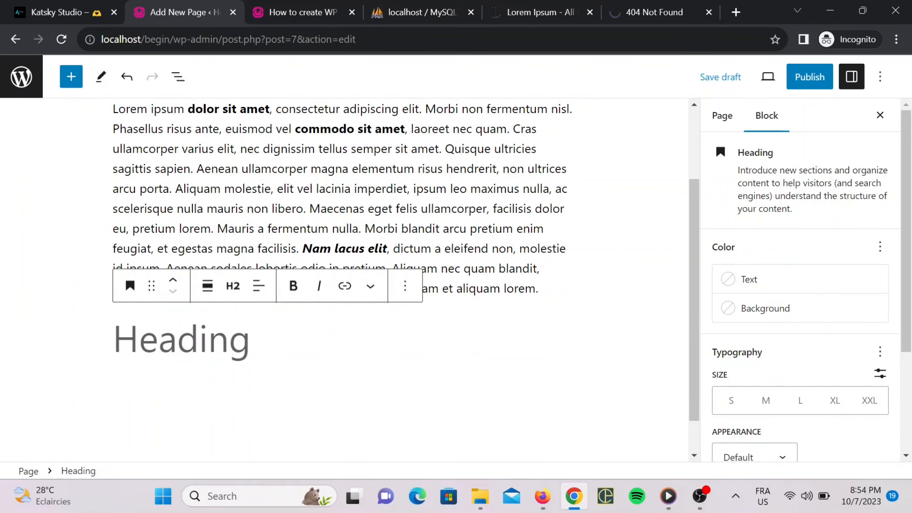
text(MY )
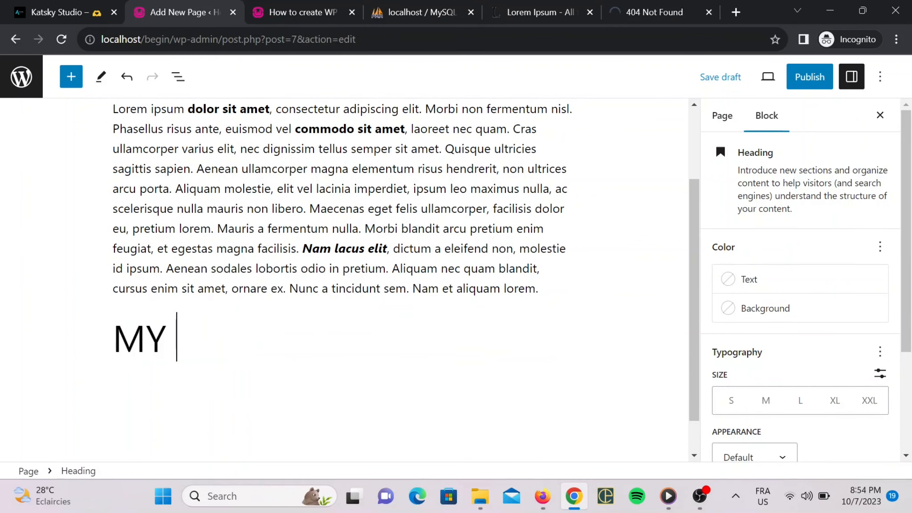
text(FIRST PA)
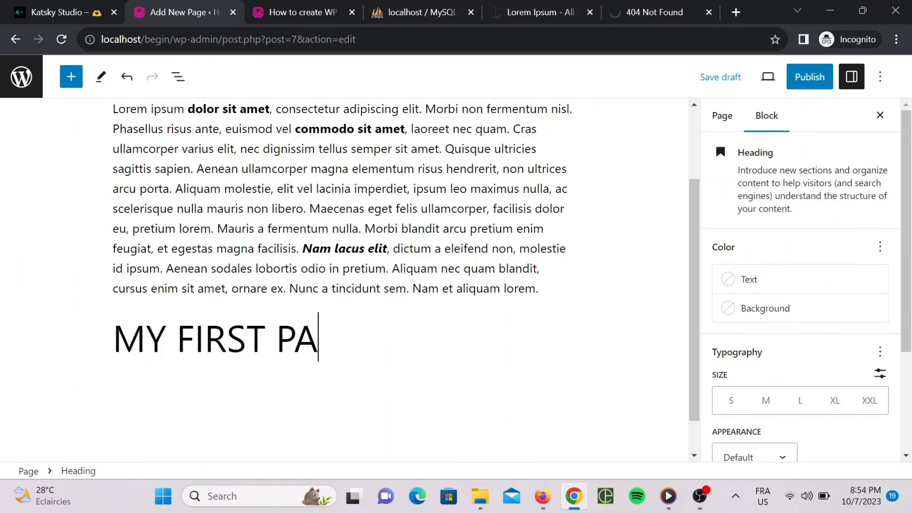
text(GE:)
Add an Image block below the heading, set to insert from URL.
key(Return)
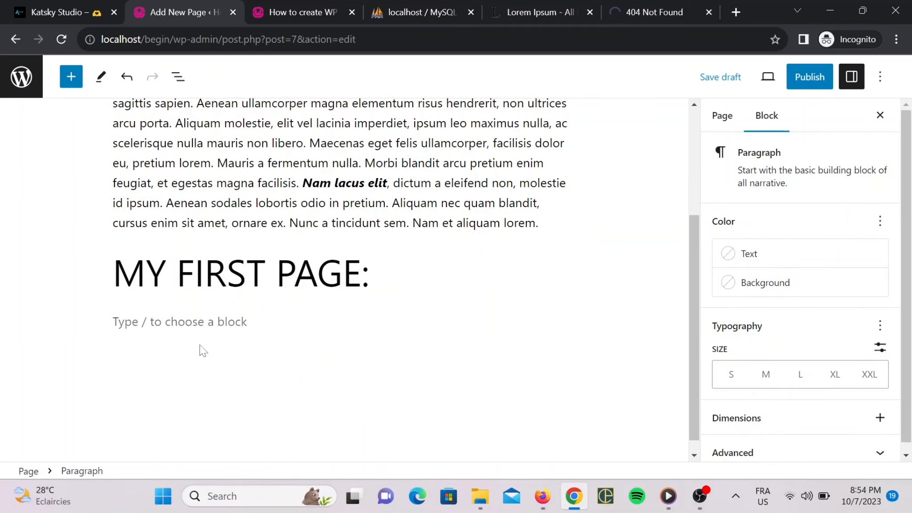
text(/)
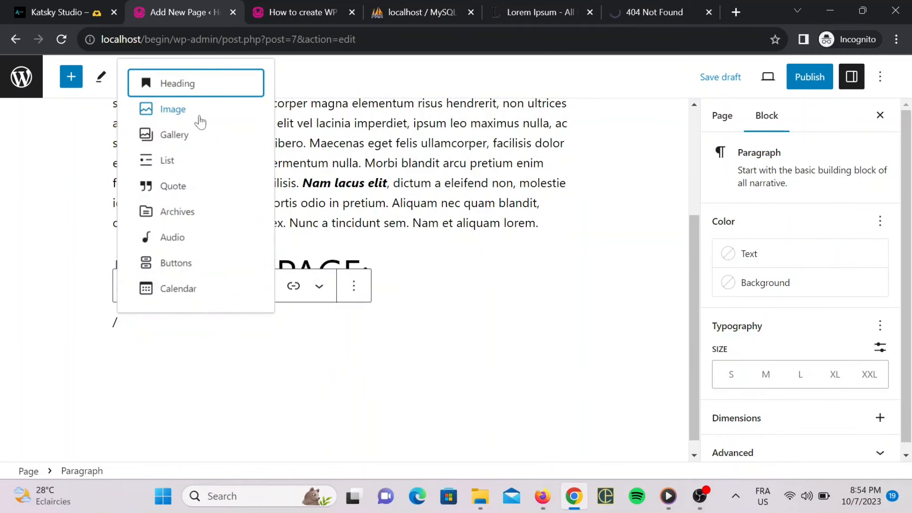
click(173, 109)
click(302, 410)
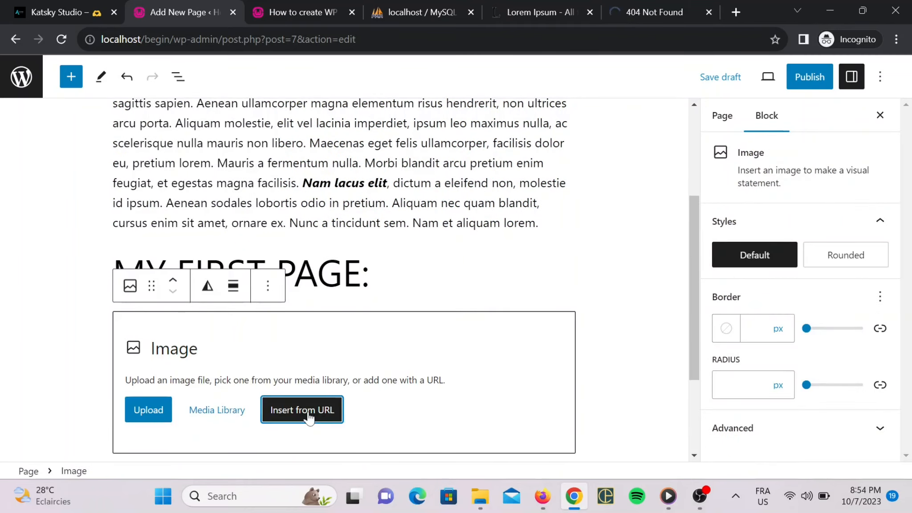
Copy the image address of the underwater diver photo on unsplash.com.
click(737, 12)
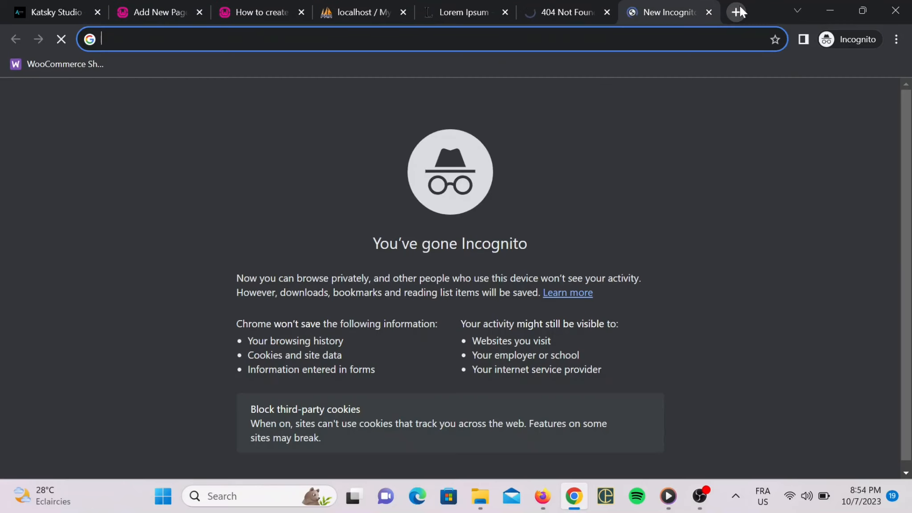
text(unsplash.com)
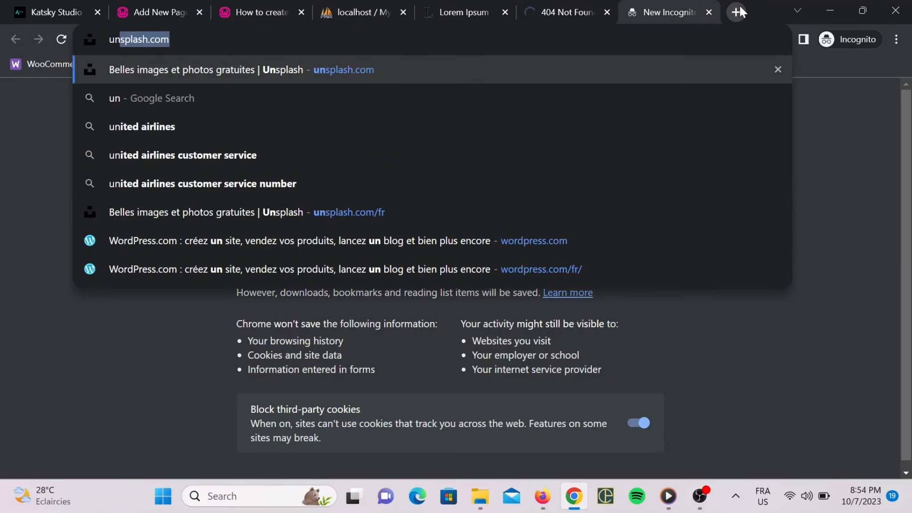
key(Return)
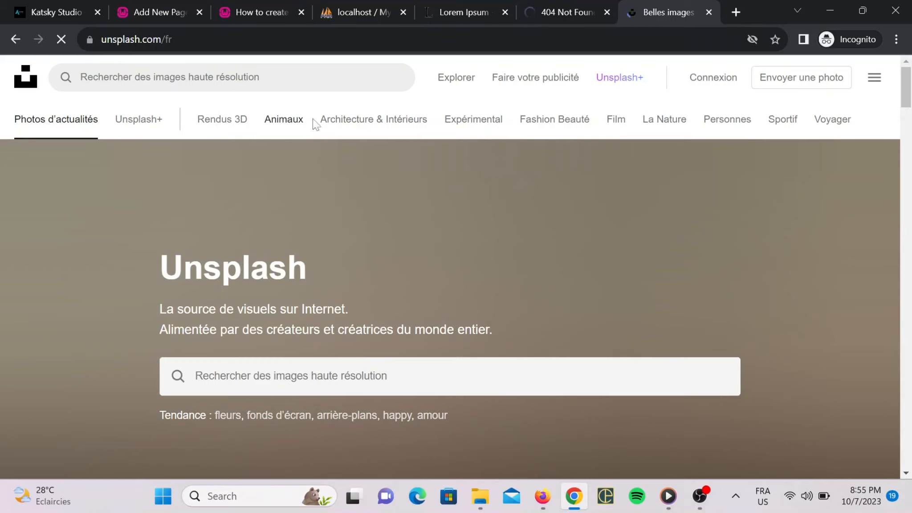
scroll(336, 222, down, 10)
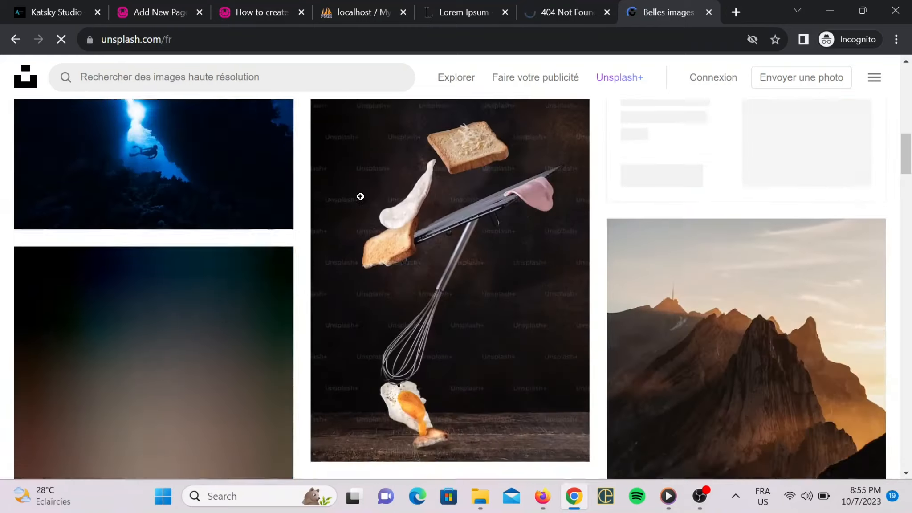
scroll(360, 192, down, 5)
scroll(360, 189, up, 8)
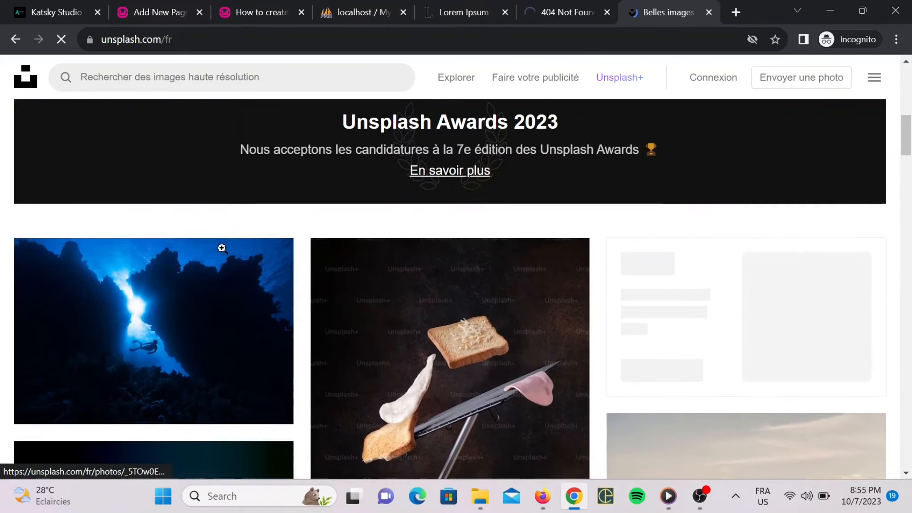
scroll(222, 248, down, 3)
right_click(203, 239)
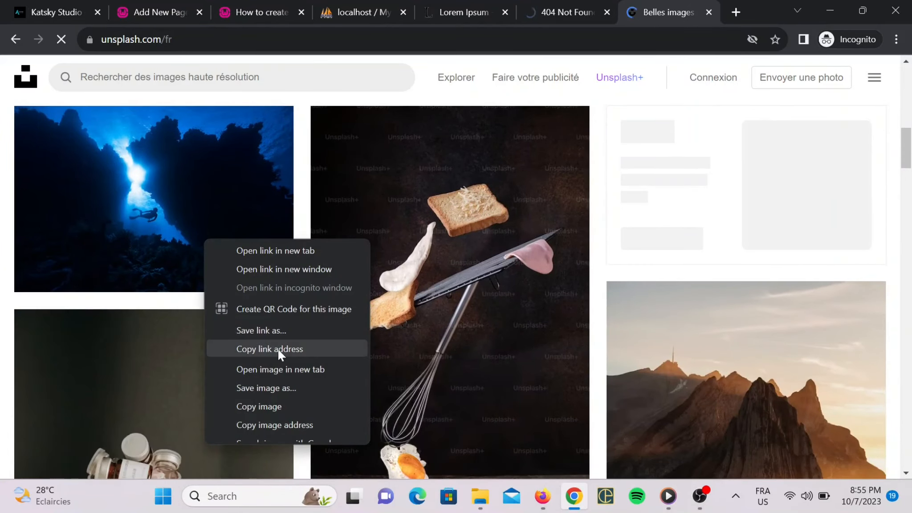
scroll(280, 376, down, 1)
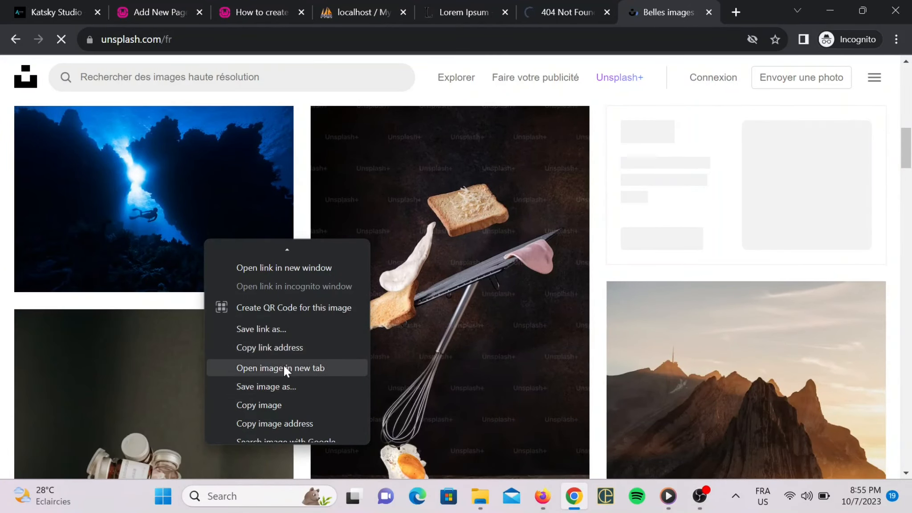
scroll(288, 401, down, 1)
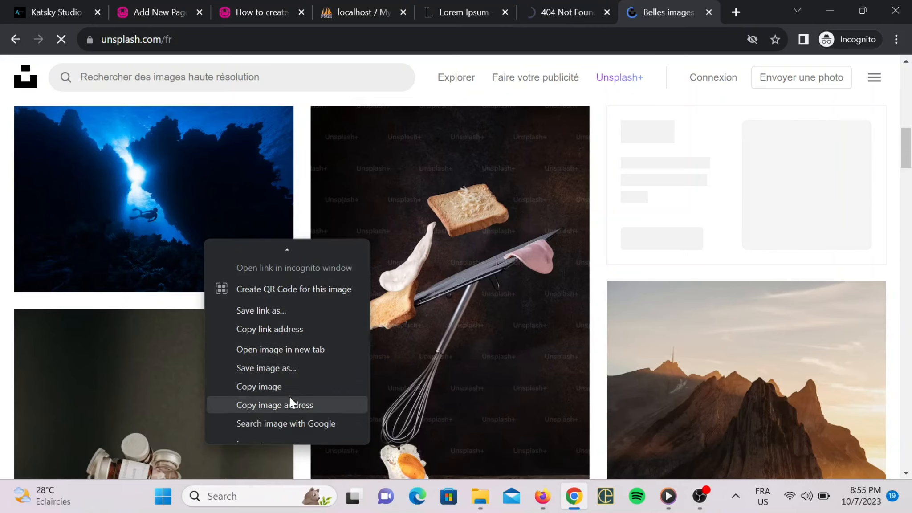
click(291, 406)
Paste the copied address into the Image block and apply it.
click(165, 5)
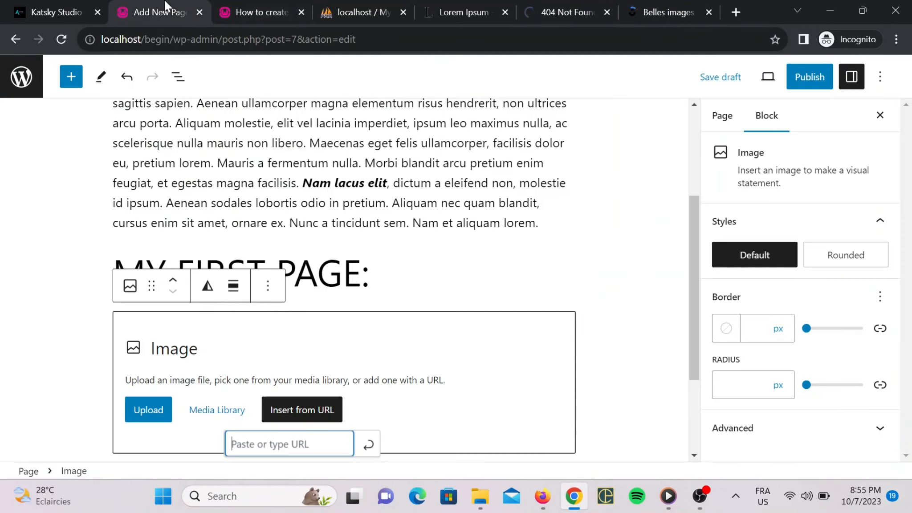
key(ctrl+v)
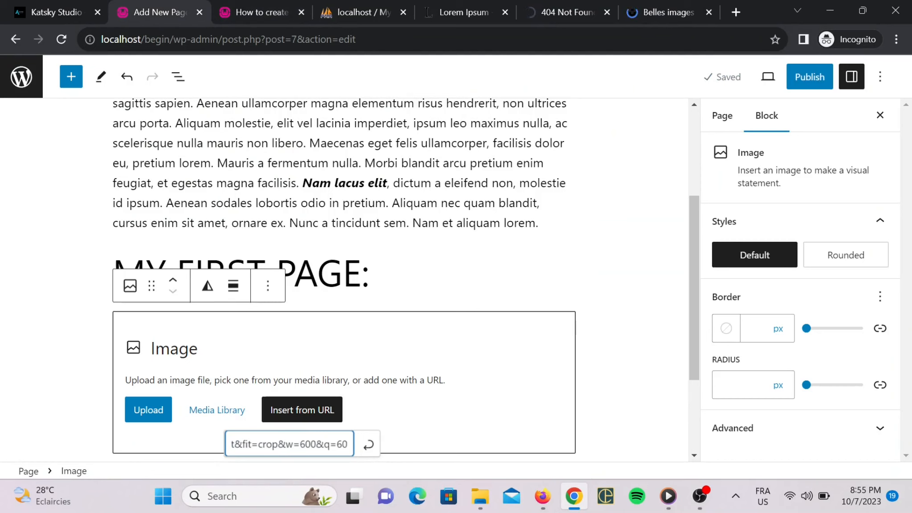
click(376, 451)
scroll(513, 321, down, 5)
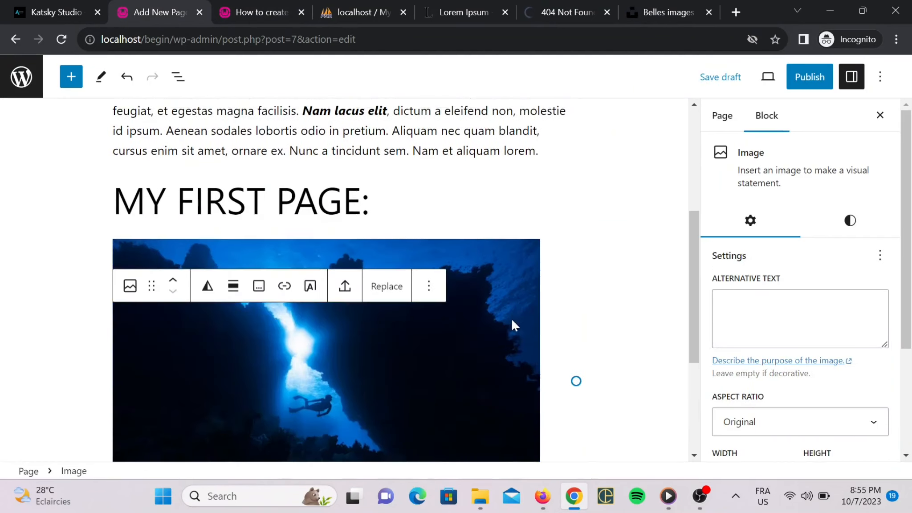
scroll(597, 283, up, 10)
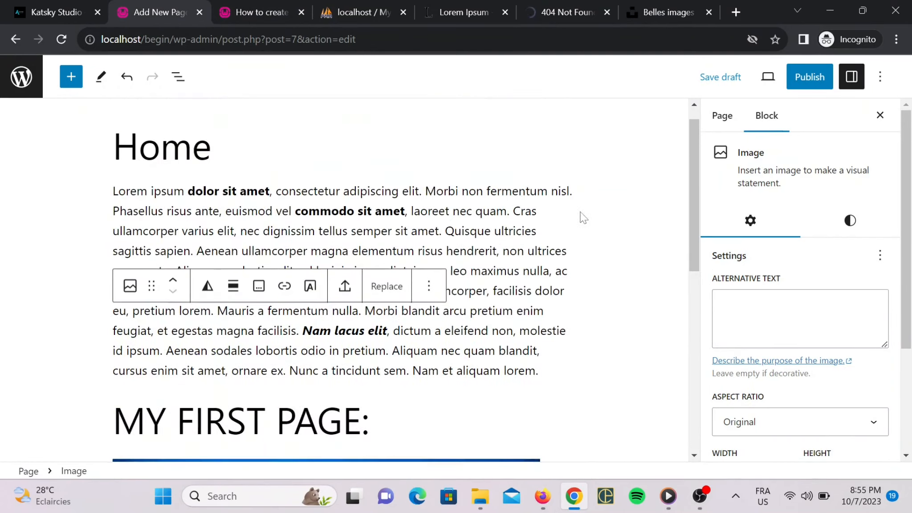
Publish the Home page, confirming in the pre-publish panel, and choose View Page.
click(810, 78)
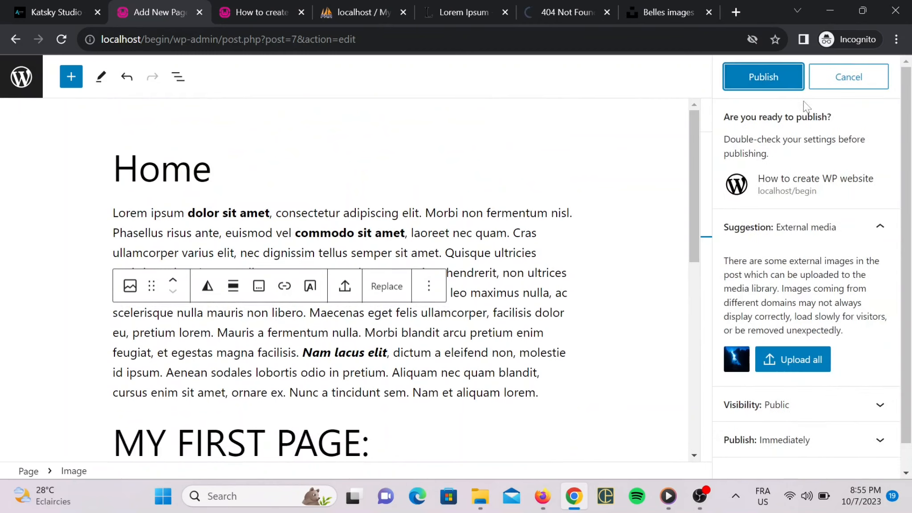
click(778, 77)
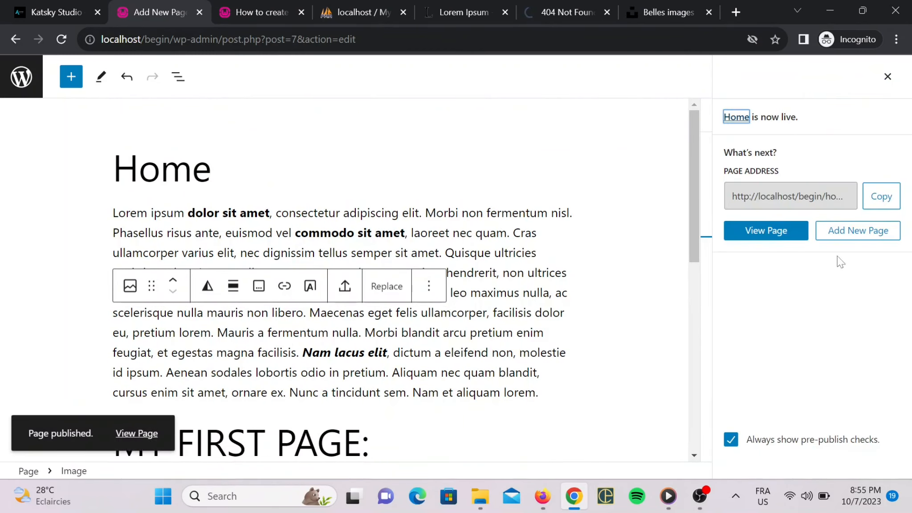
click(789, 236)
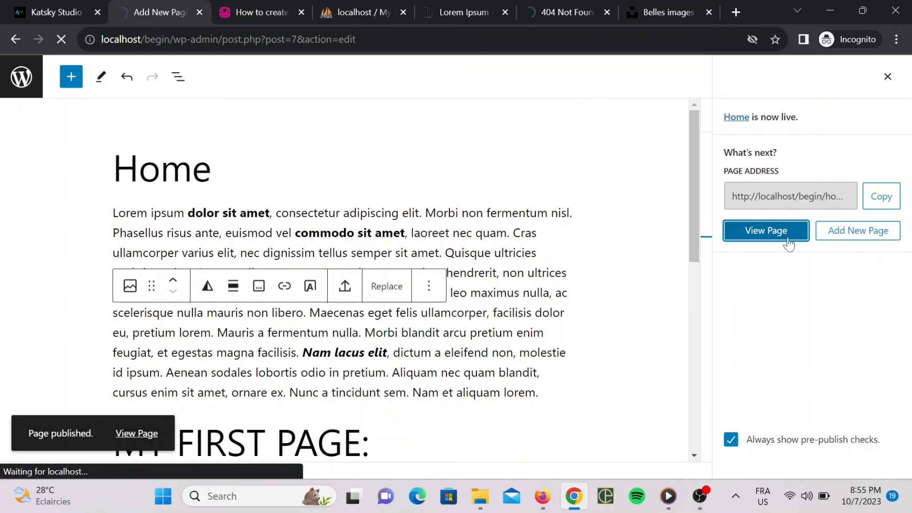
Browse the live site's front page, then its Home and Sample Page links.
scroll(409, 208, down, 2)
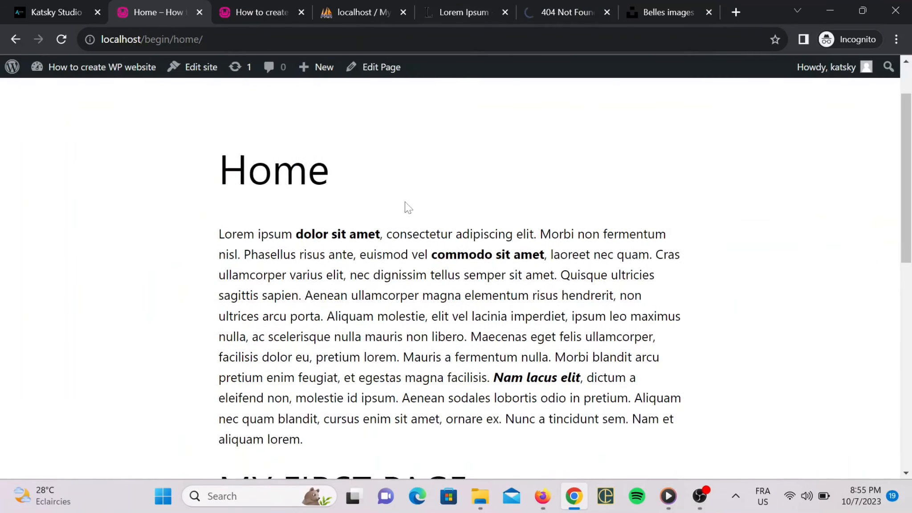
scroll(409, 208, up, 2)
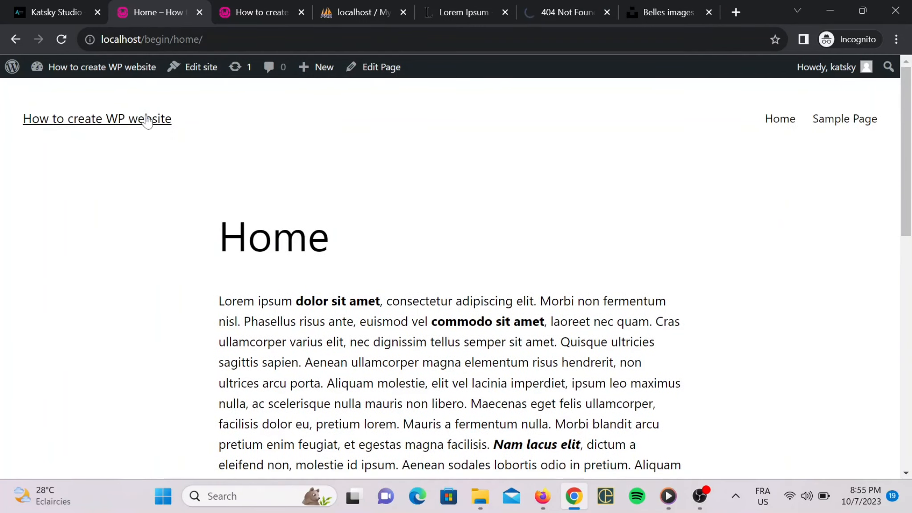
click(141, 124)
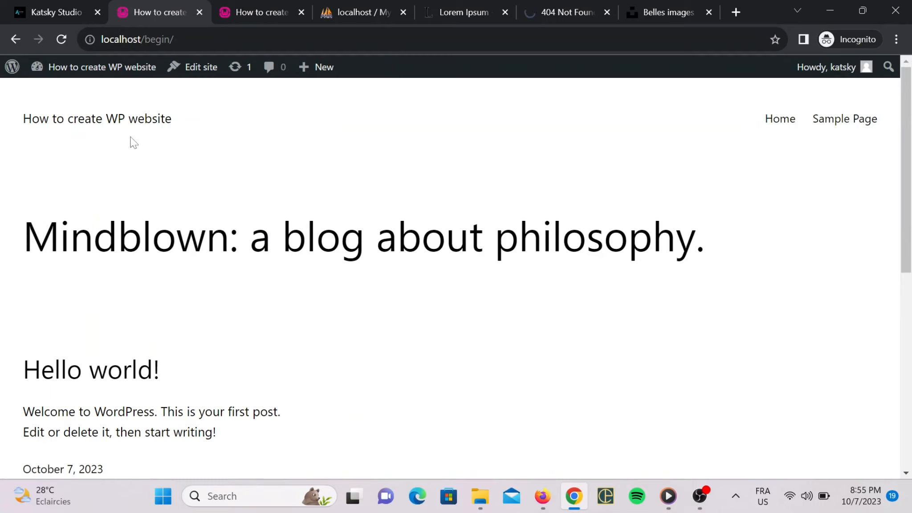
scroll(153, 154, down, 6)
scroll(165, 168, up, 3)
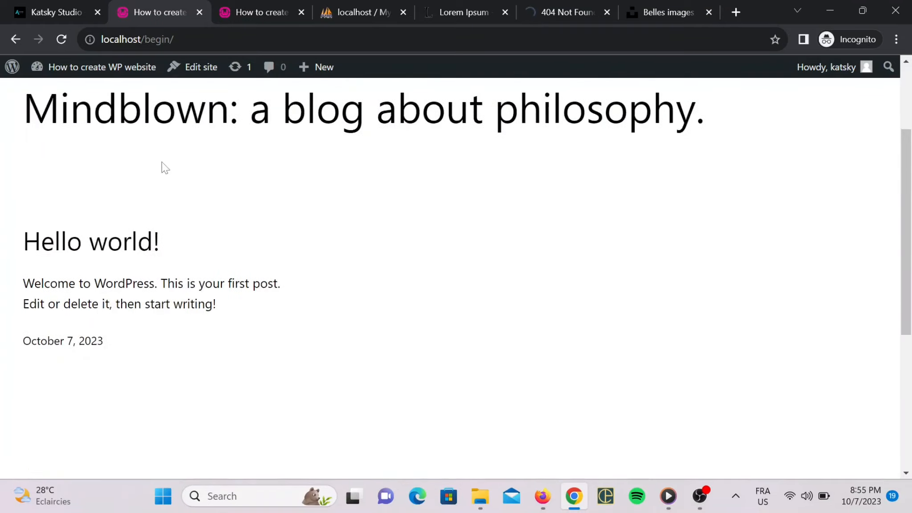
scroll(163, 167, up, 3)
scroll(452, 289, down, 8)
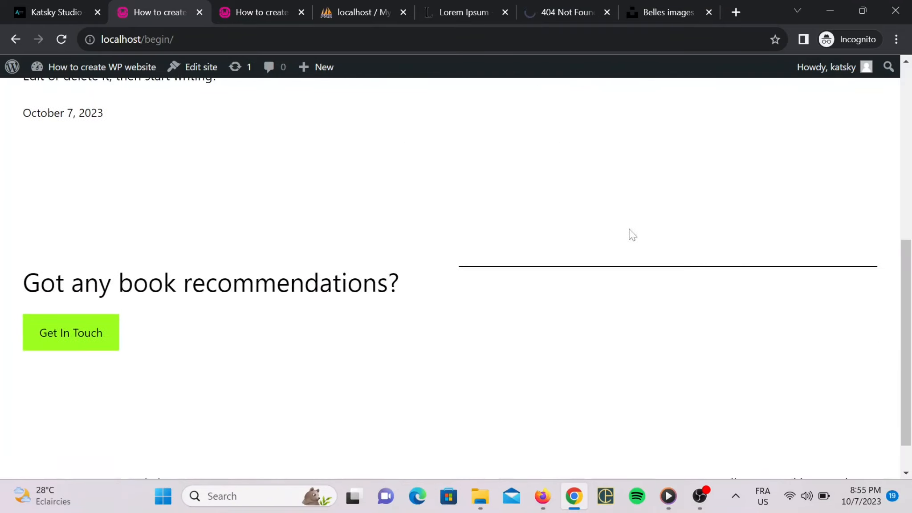
scroll(632, 235, up, 8)
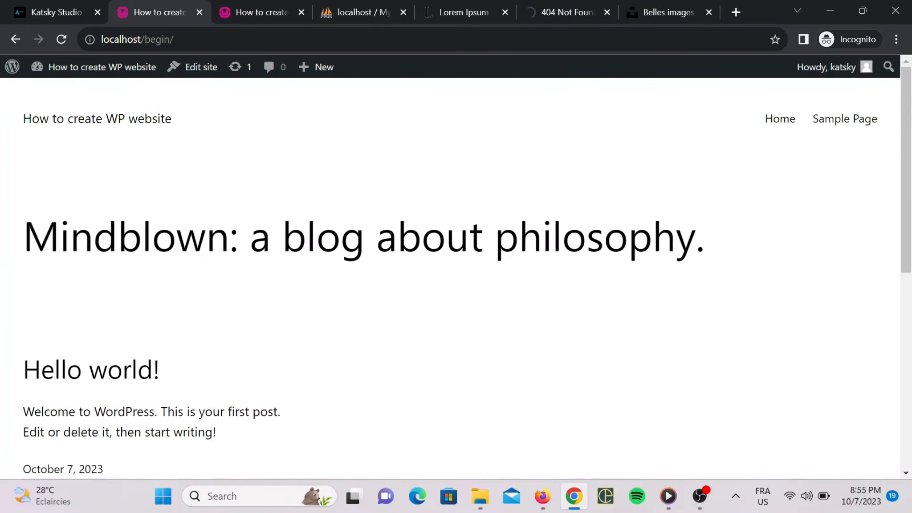
click(534, 17)
click(170, 2)
click(772, 121)
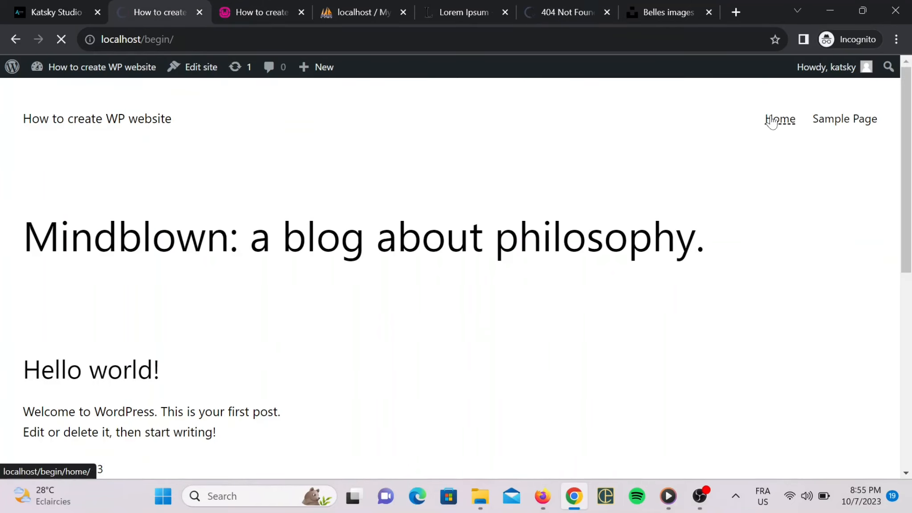
click(851, 124)
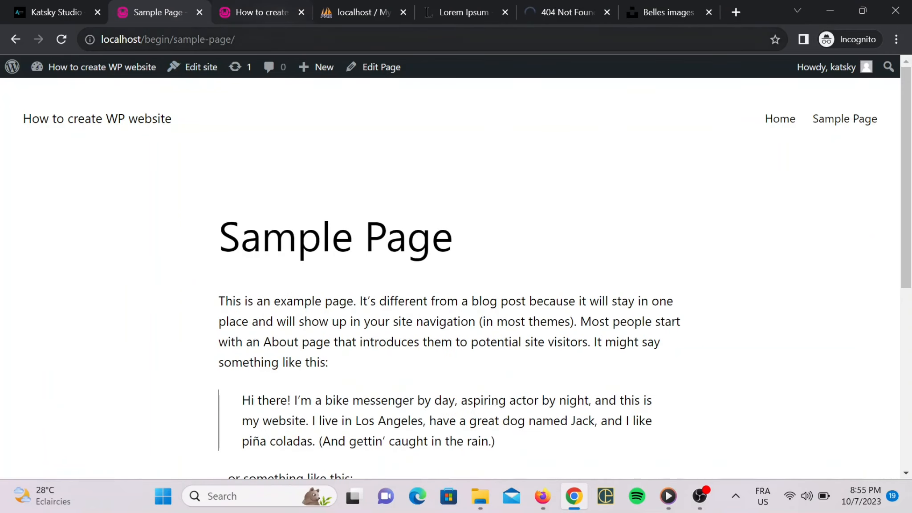
Remove sample-page from the address to reach the front page, then review the published Home page.
drag(235, 39, 191, 39)
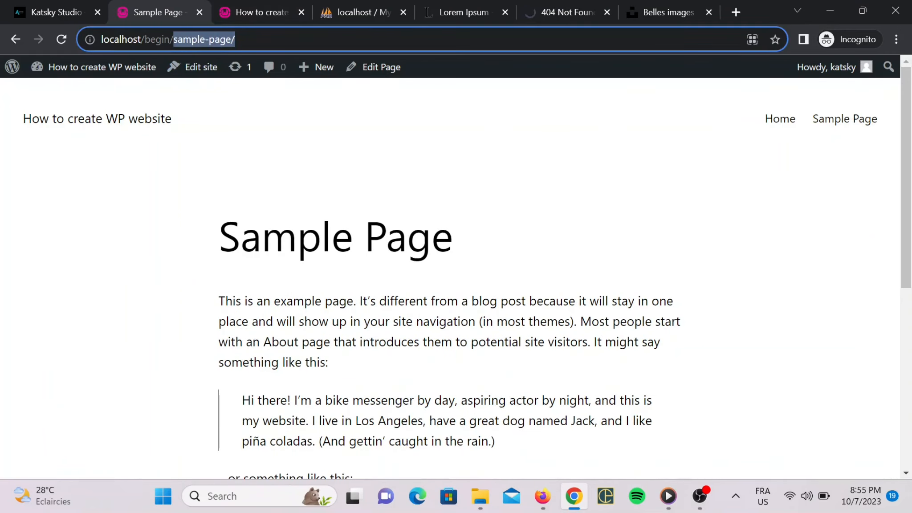
key(BackSpace)
key(Return)
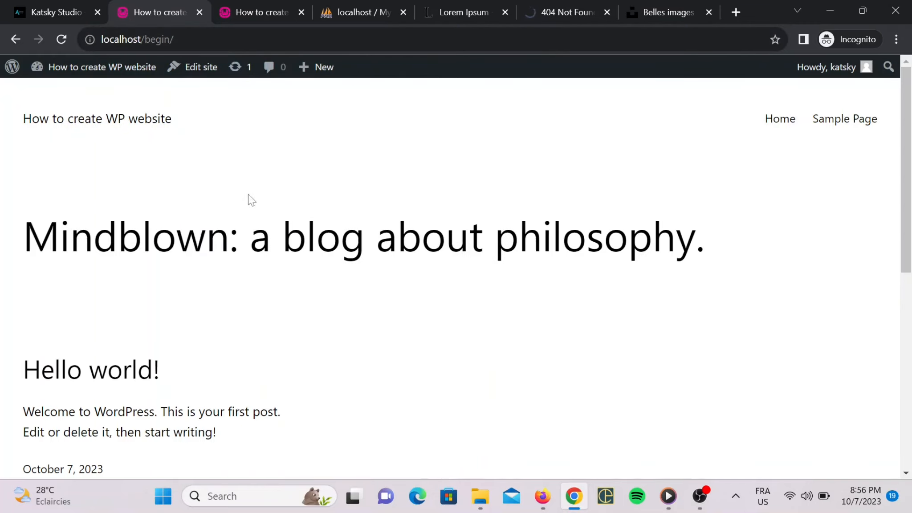
scroll(242, 285, down, 5)
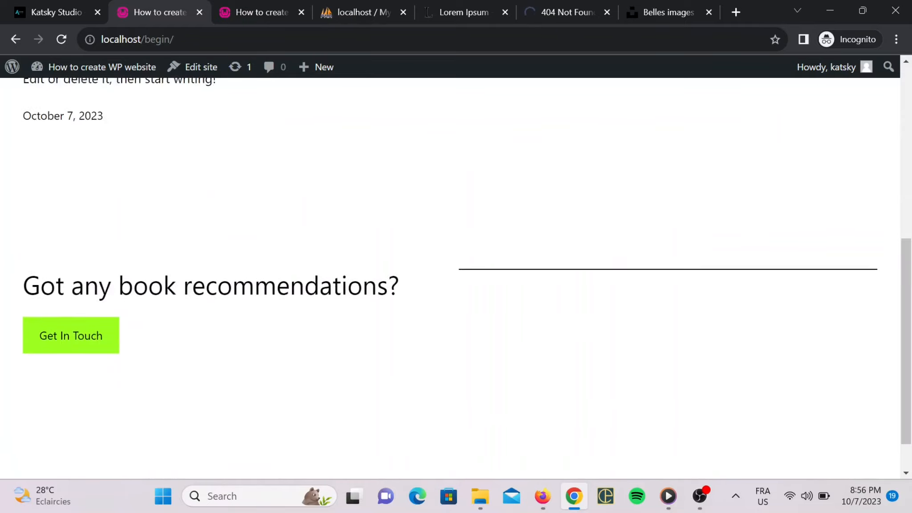
scroll(172, 199, up, 5)
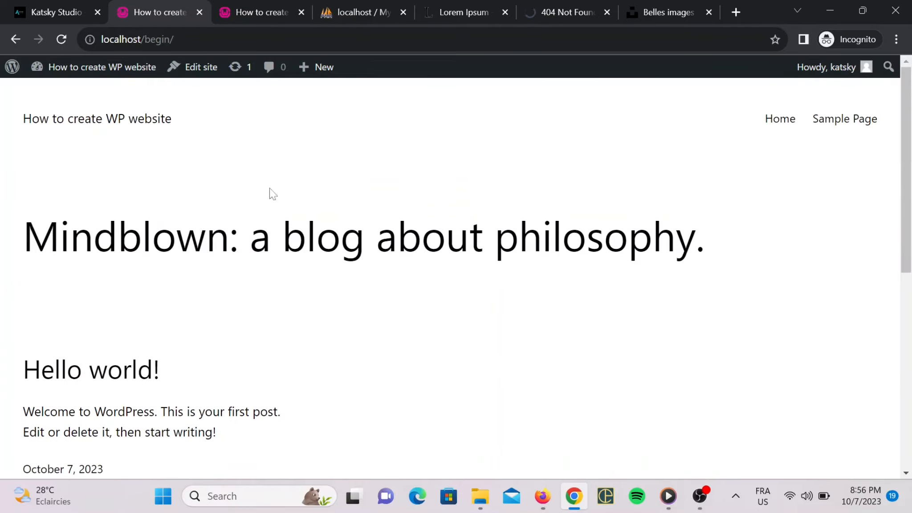
scroll(334, 272, down, 2)
scroll(535, 179, up, 2)
click(780, 119)
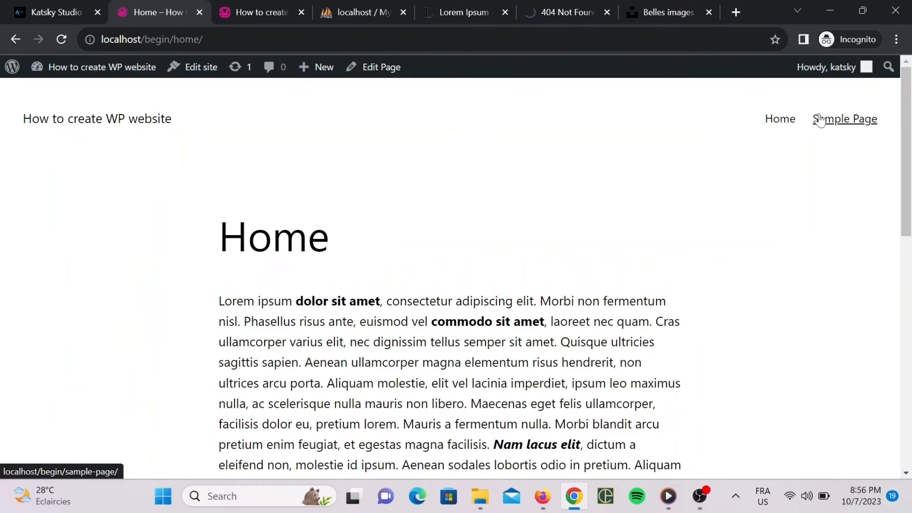
scroll(377, 271, down, 5)
scroll(446, 267, up, 2)
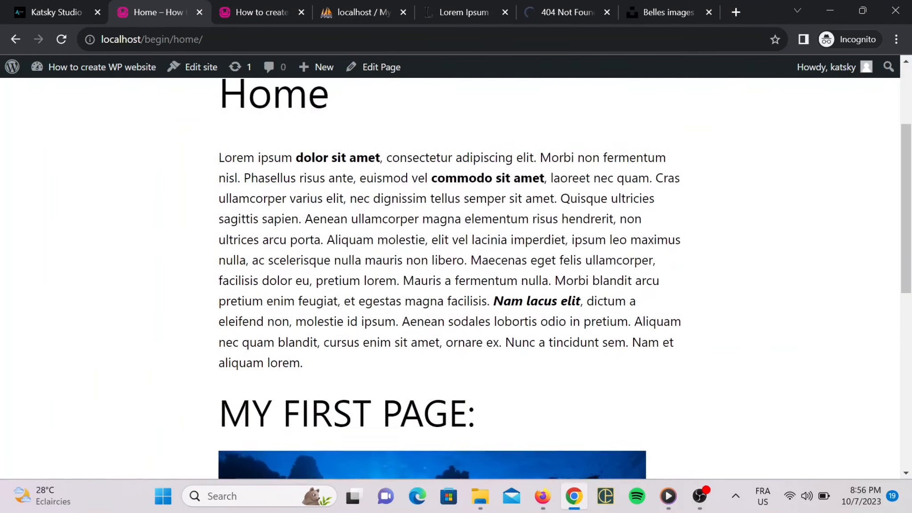
scroll(498, 266, down, 6)
scroll(495, 263, up, 6)
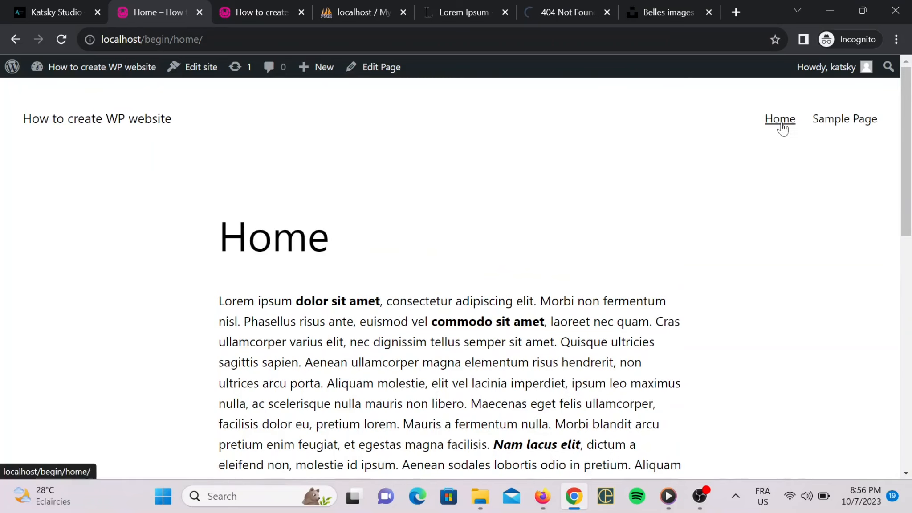
click(84, 5)
Load the admin dashboard at localhost/begin/wp-admin.
click(168, 5)
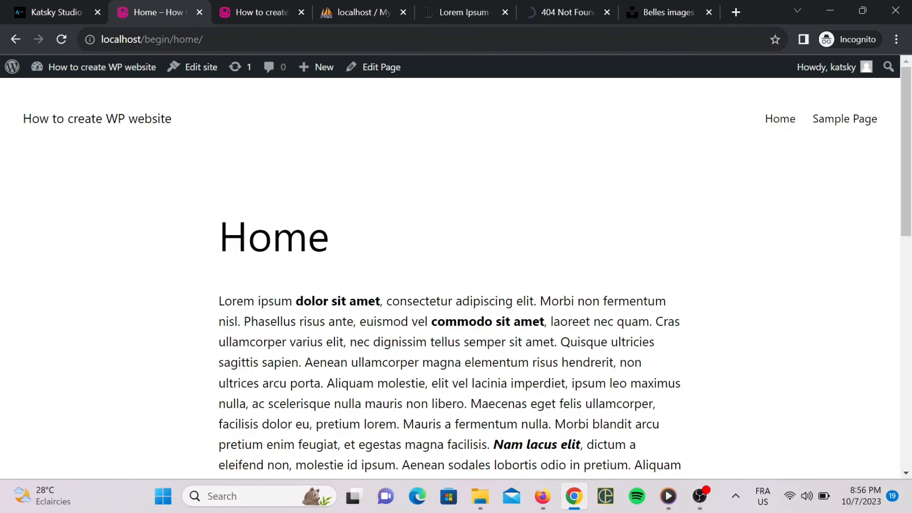
drag(204, 40, 179, 40)
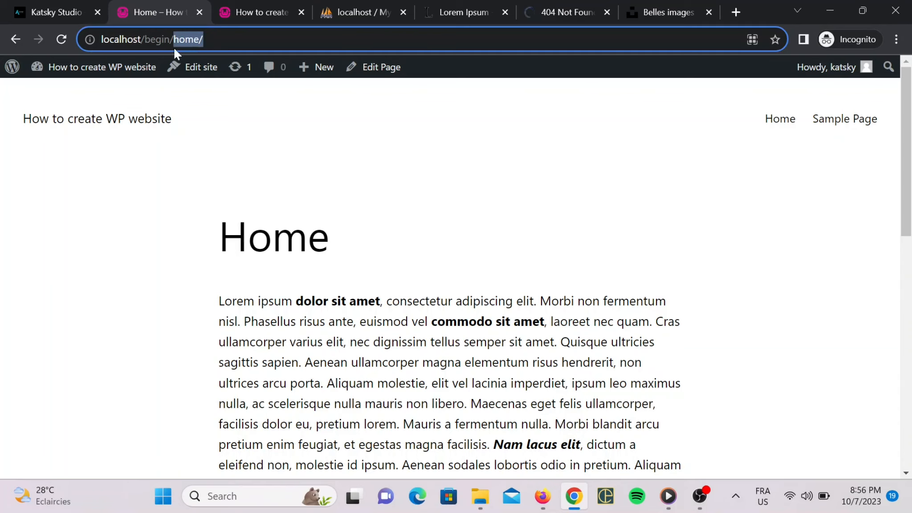
text(wp)
text(-admi)
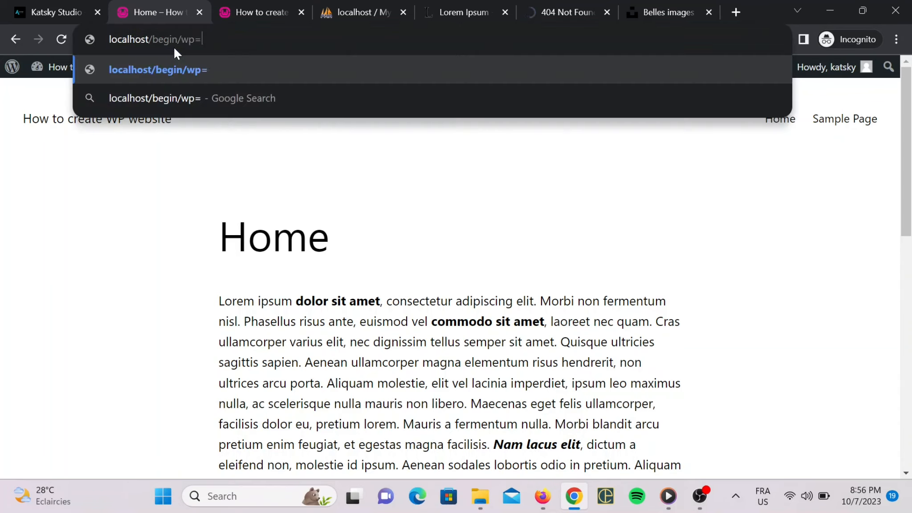
text(n)
key(Return)
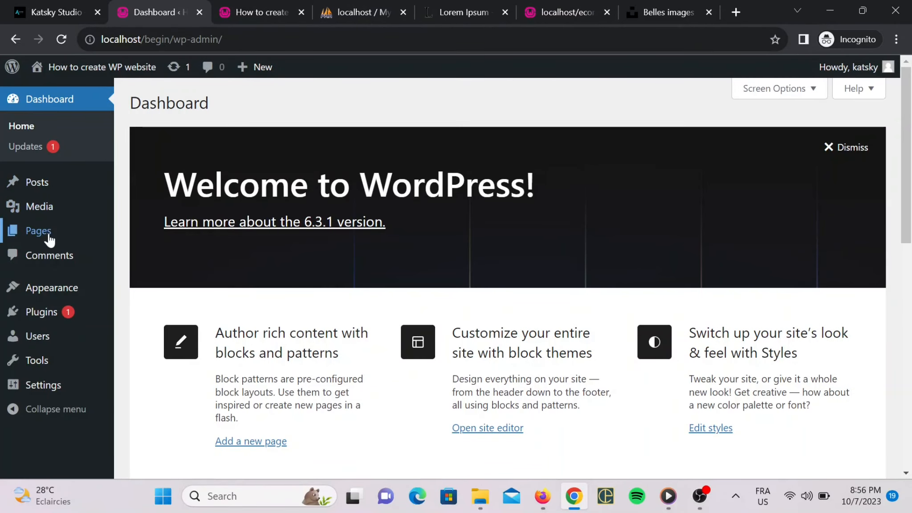
In Reading Settings, choose 'A static page' with Home as homepage and save.
mouse_move(59, 393)
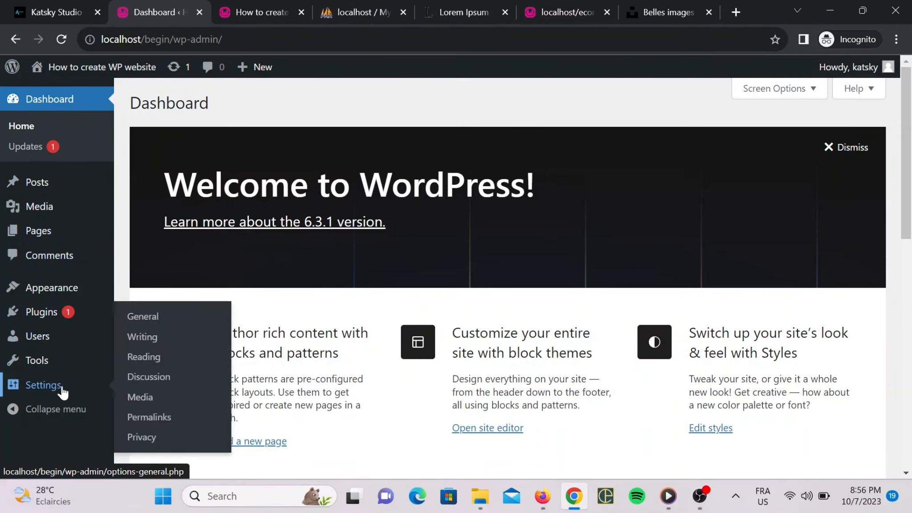
click(155, 361)
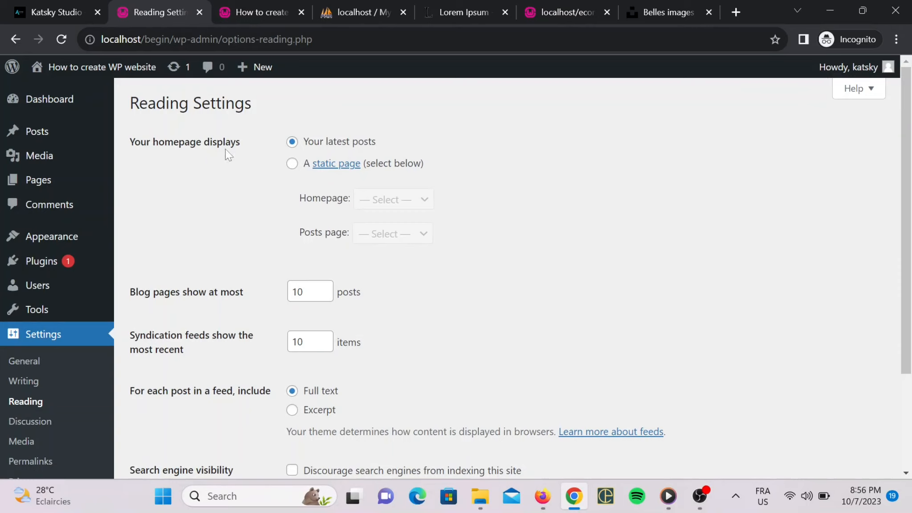
drag(250, 101, 197, 125)
click(280, 169)
click(293, 163)
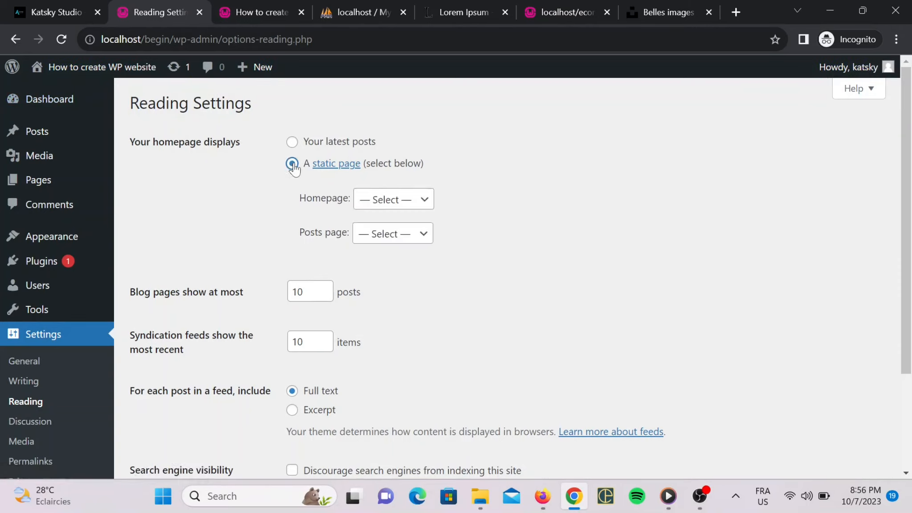
click(392, 200)
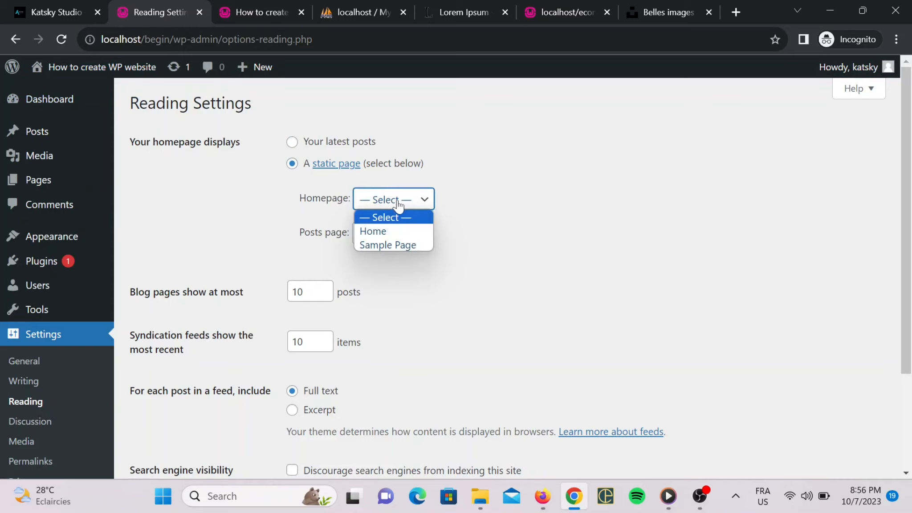
click(400, 230)
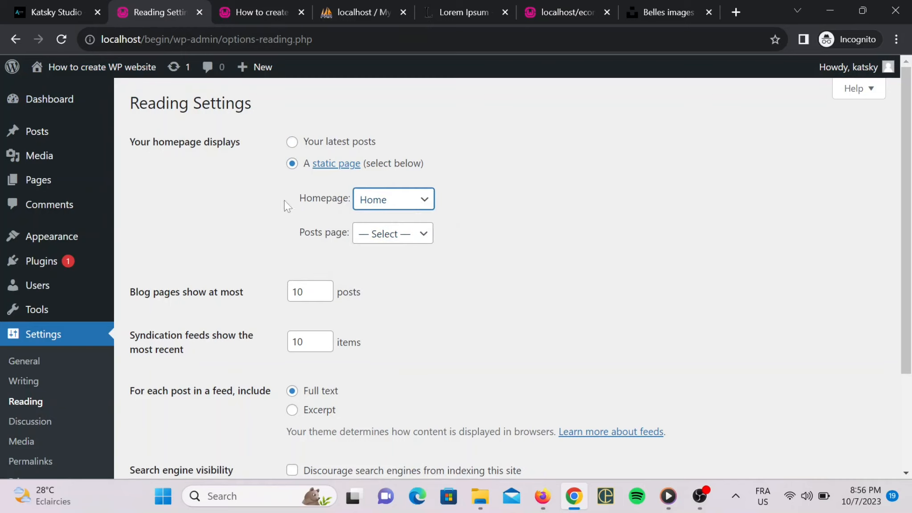
scroll(254, 217, down, 1)
scroll(253, 216, up, 1)
scroll(253, 217, down, 3)
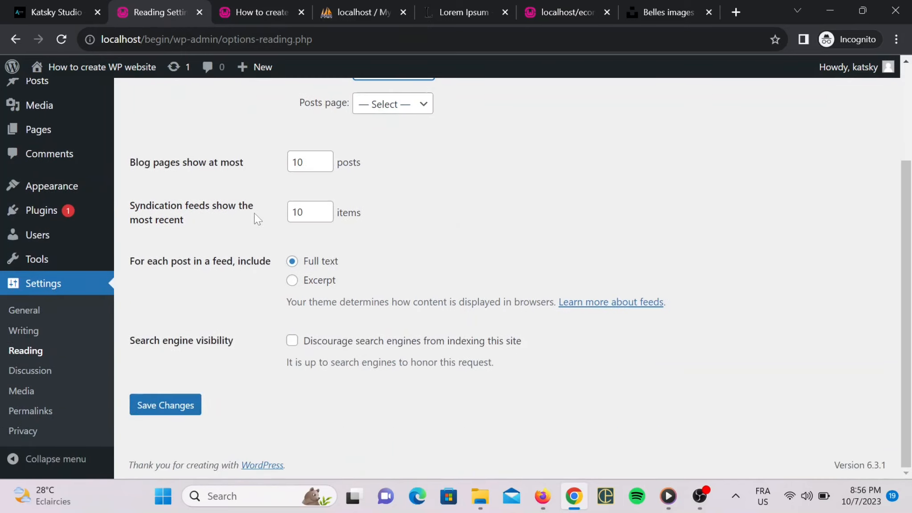
scroll(524, 215, up, 3)
scroll(220, 206, down, 3)
click(173, 406)
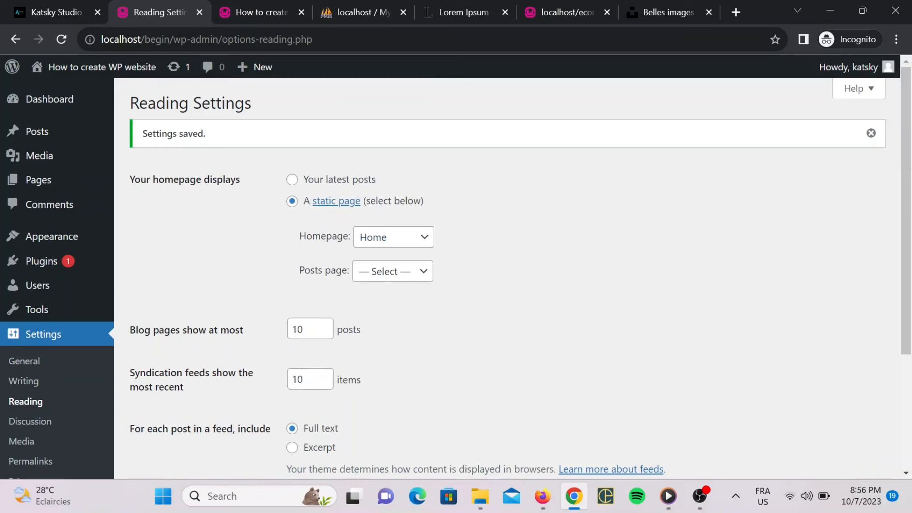
Reload localhost/begin/ and check it shows the Home page's text, heading and photo.
click(257, 3)
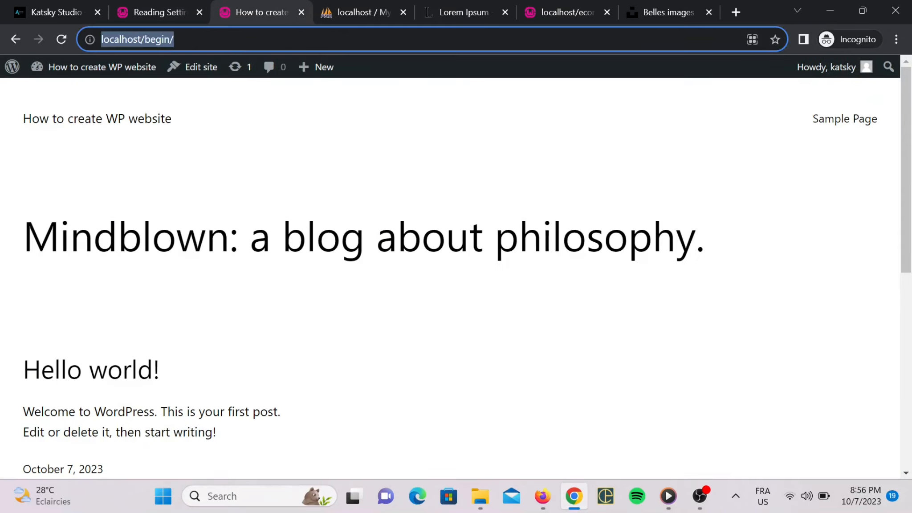
key(Return)
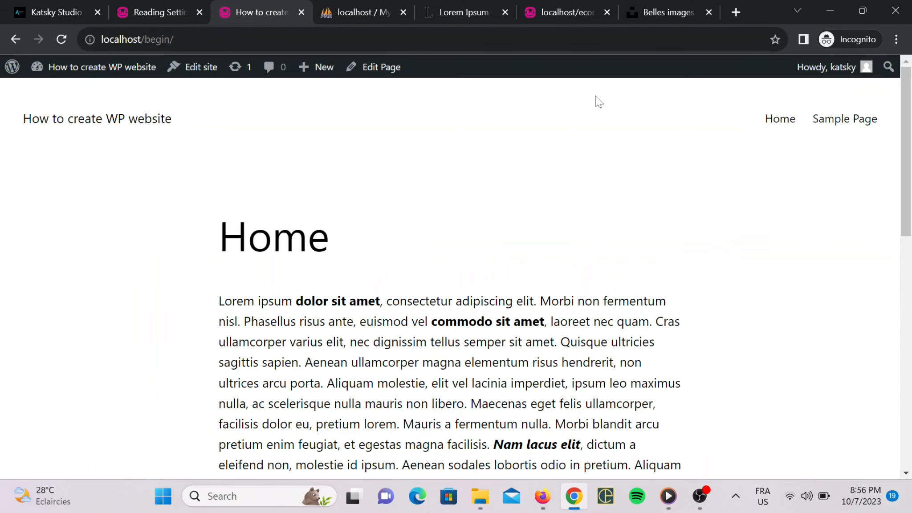
drag(174, 39, 128, 39)
scroll(362, 263, down, 10)
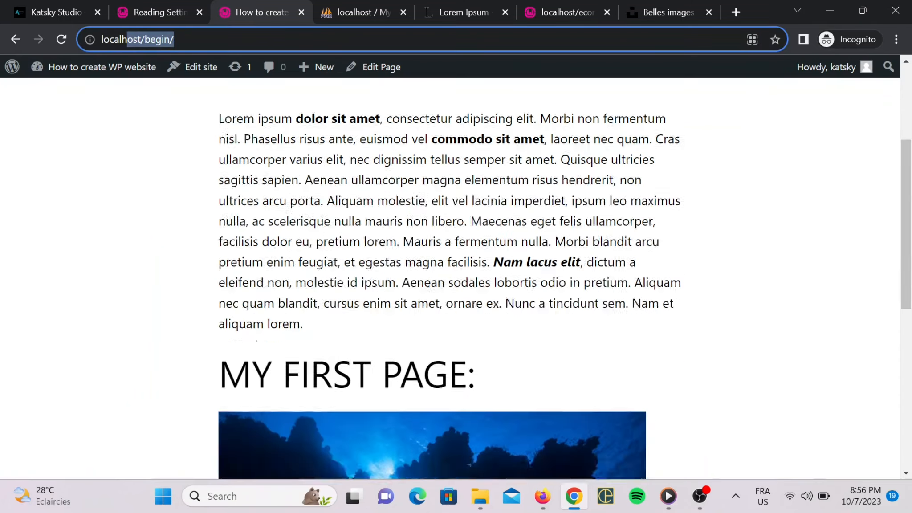
scroll(236, 281, up, 15)
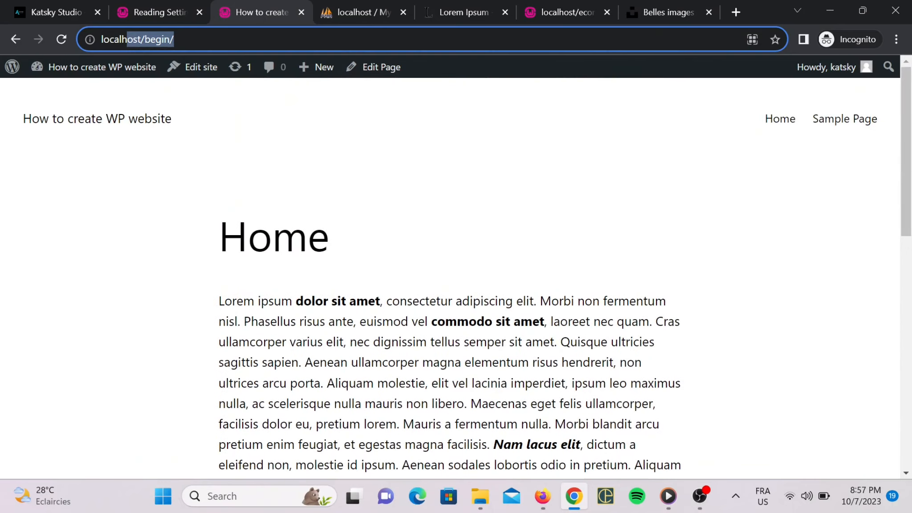
Create a new page titled 'Contact Us'.
click(136, 2)
click(84, 2)
click(134, 2)
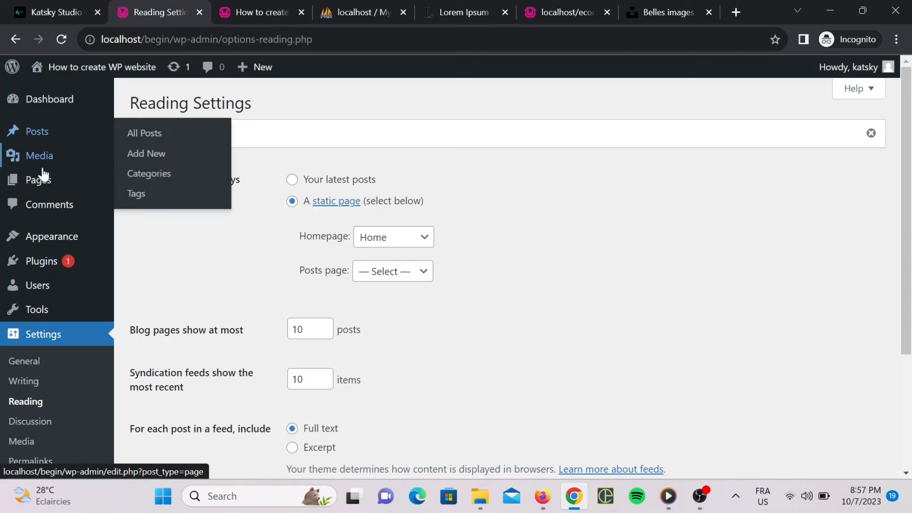
mouse_move(17, 187)
click(155, 203)
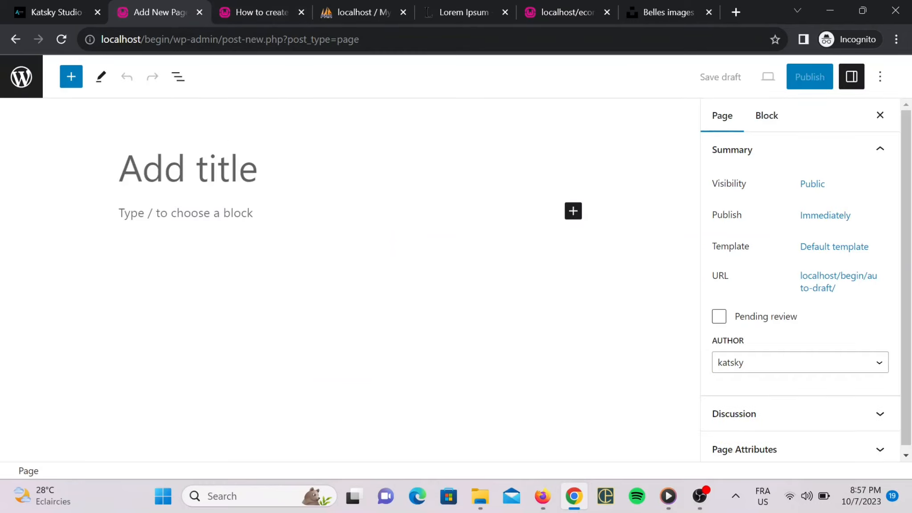
text(C)
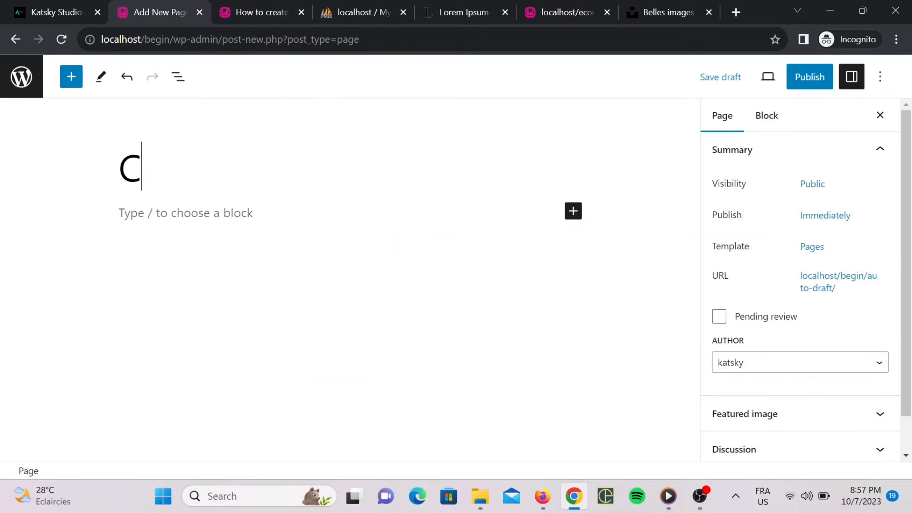
text(ontact Us)
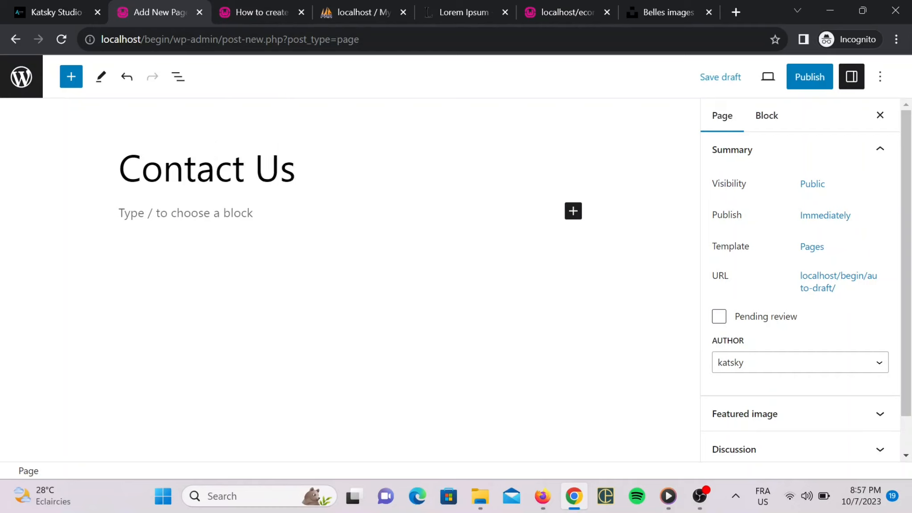
key(Return)
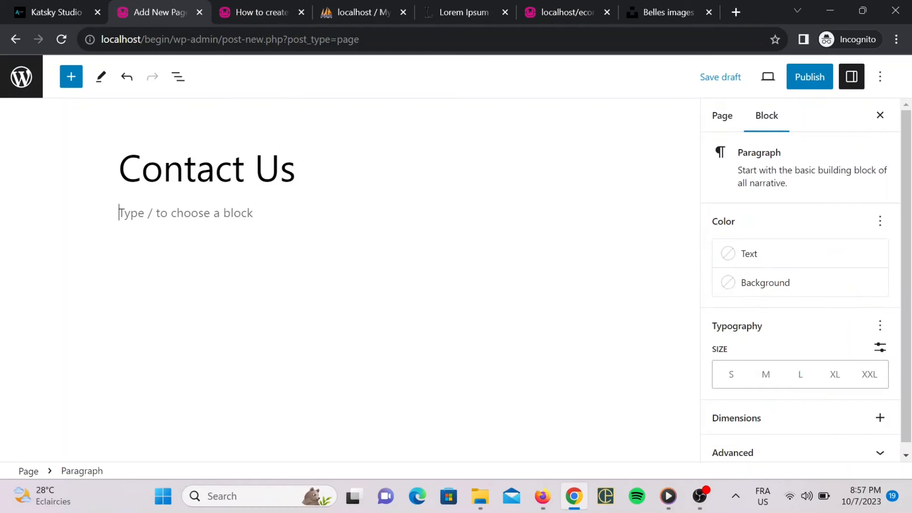
Write an 'Email:' line with an email address, then a 'Phone number:' line below it.
text(Email:)
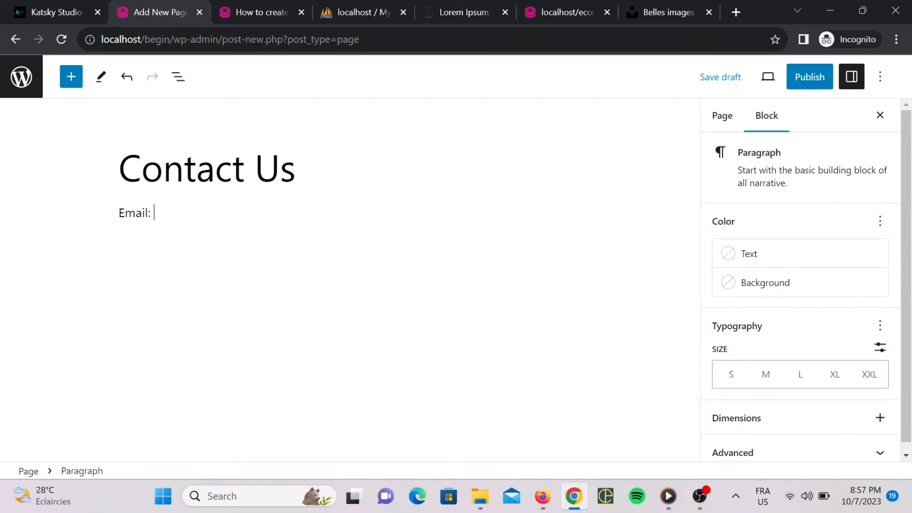
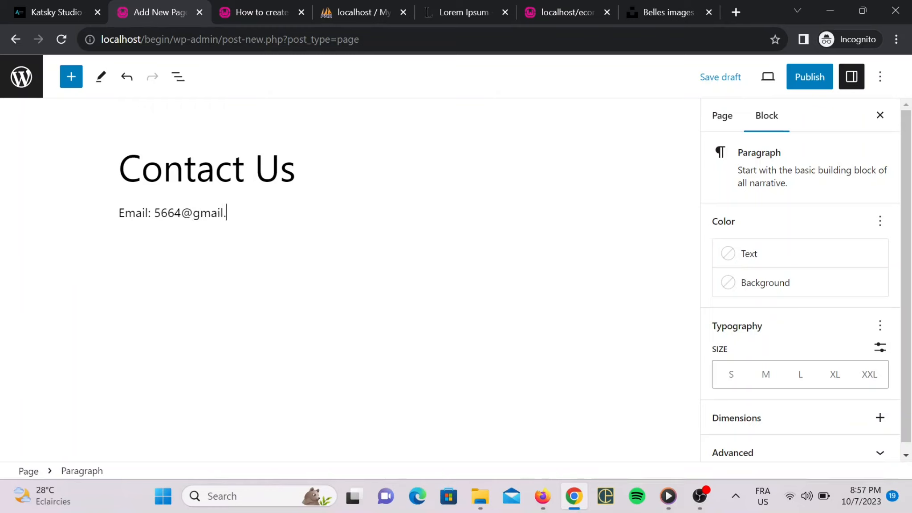
key(Return)
text(Phoone)
key(BackSpace)
key(BackSpace)
key(BackSpace)
text(ne number:)
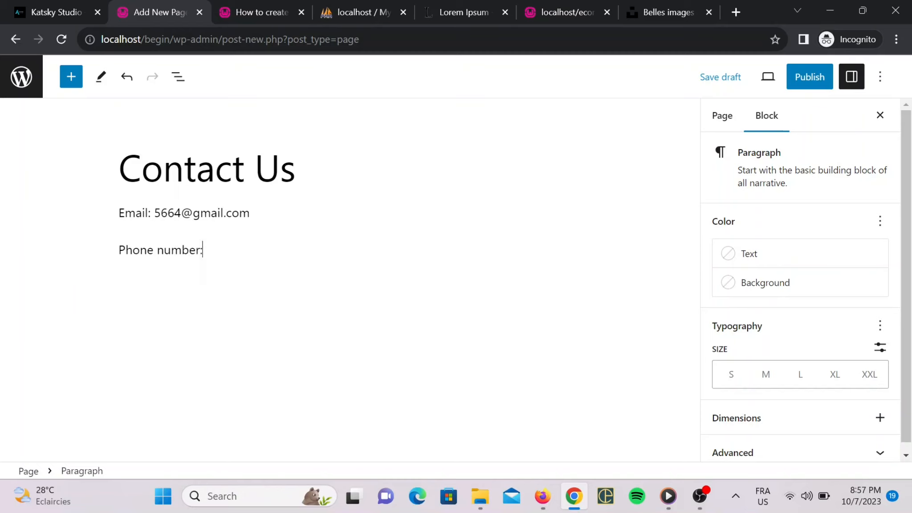
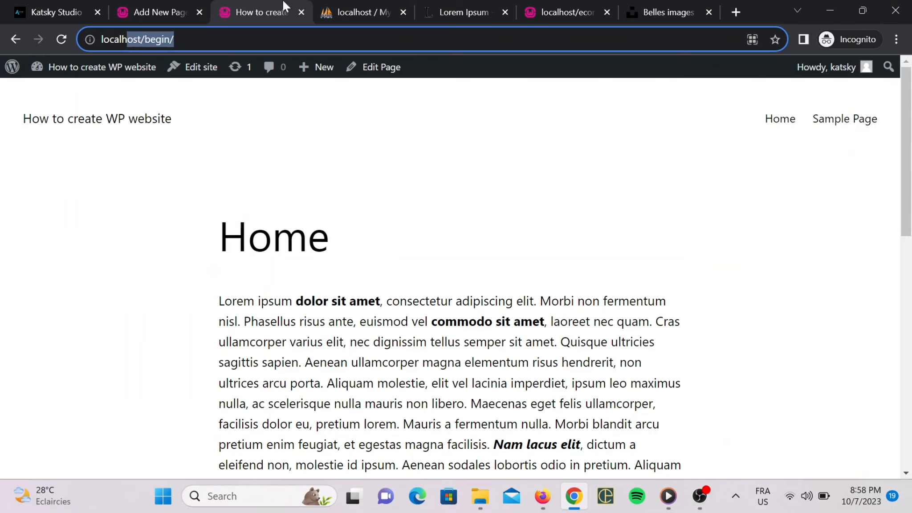
Reload the site and open the live Contact Us page from its menu.
key(Return)
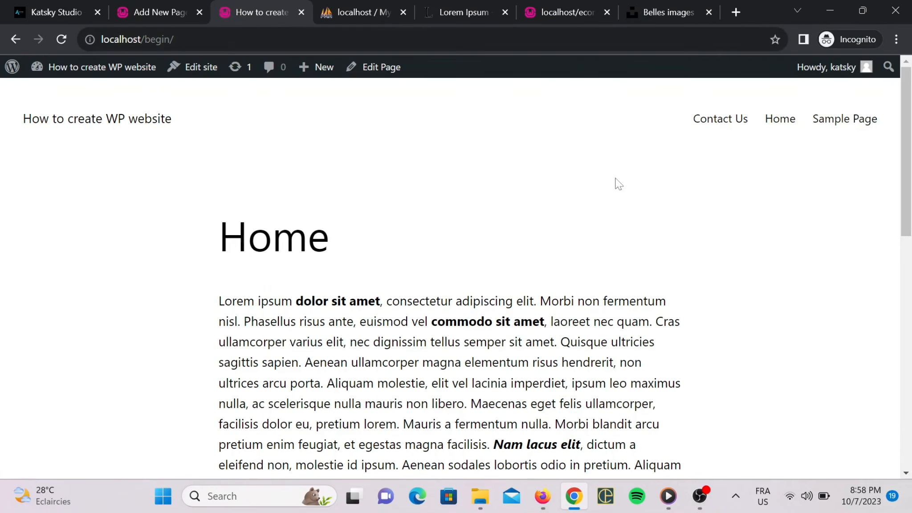
click(729, 127)
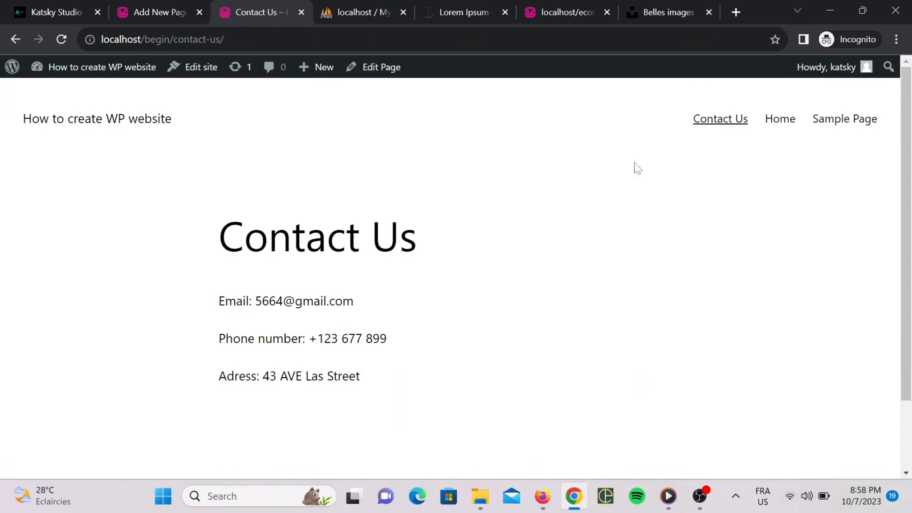
scroll(383, 299, down, 2)
scroll(300, 287, up, 2)
Highlight the Contact Us phone and address lines, then switch to the ecomwp tab.
drag(263, 377, 377, 382)
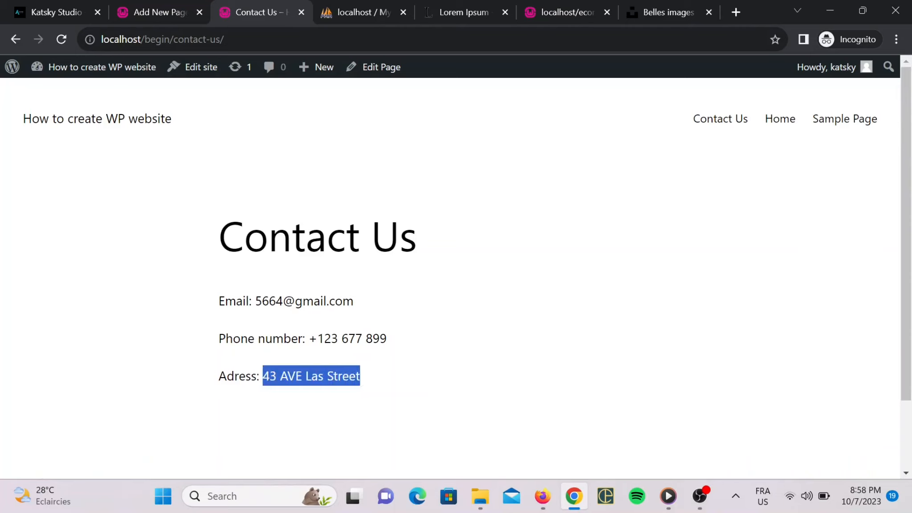
drag(379, 338, 319, 356)
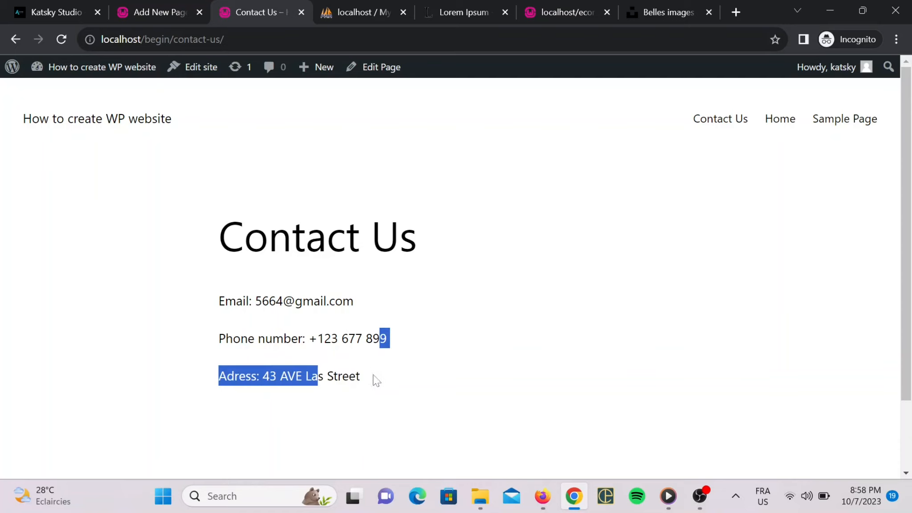
click(375, 383)
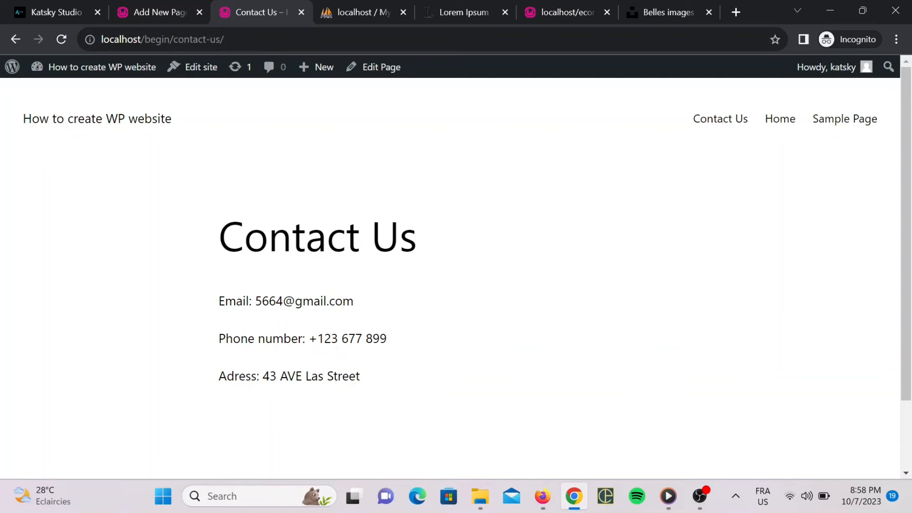
click(543, 3)
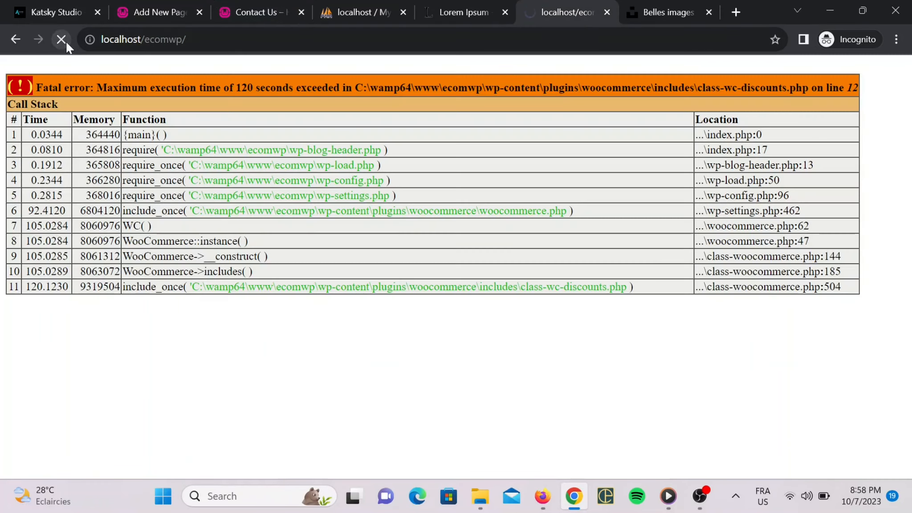
Pause and resume the OBS recording, then minimize OBS to reveal the E-Com storefront.
click(145, 6)
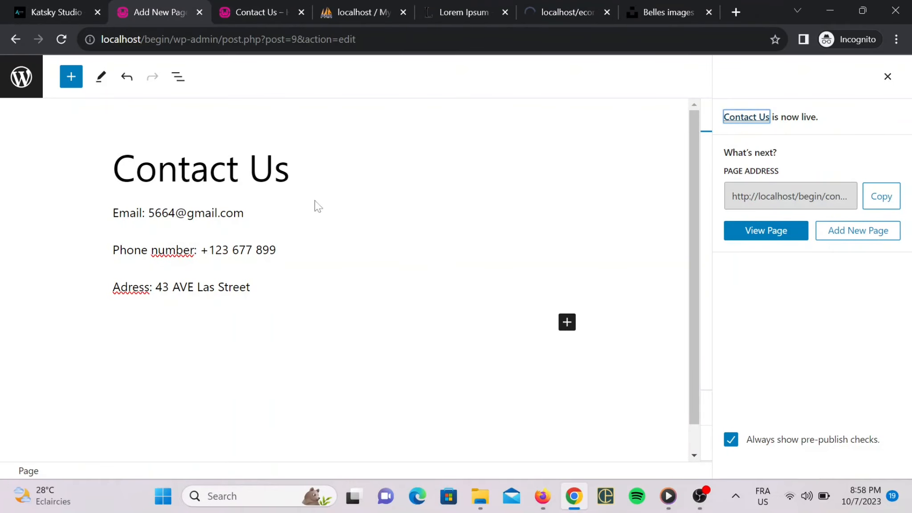
click(575, 4)
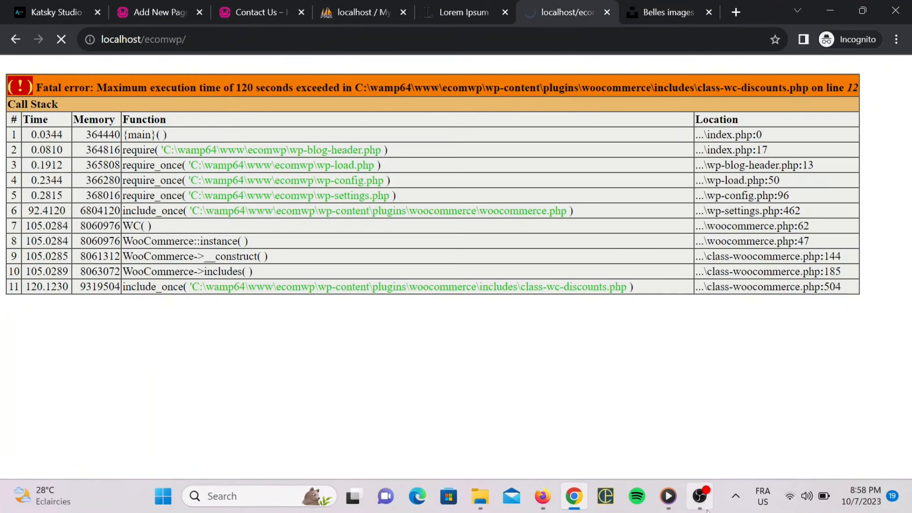
click(700, 496)
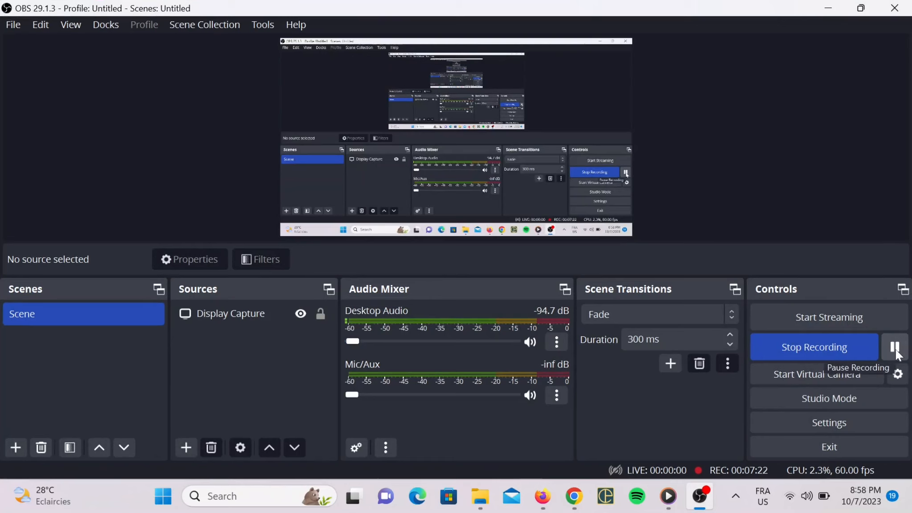
click(895, 350)
click(895, 350)
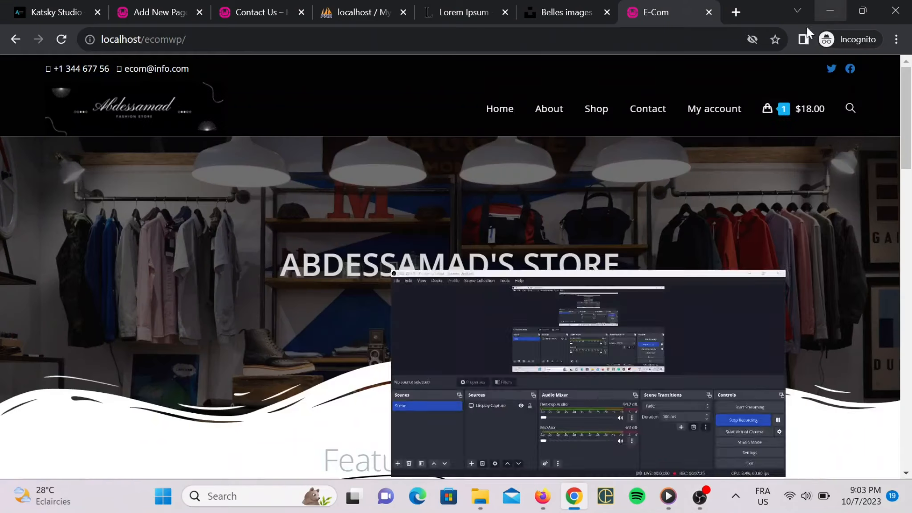
click(828, 8)
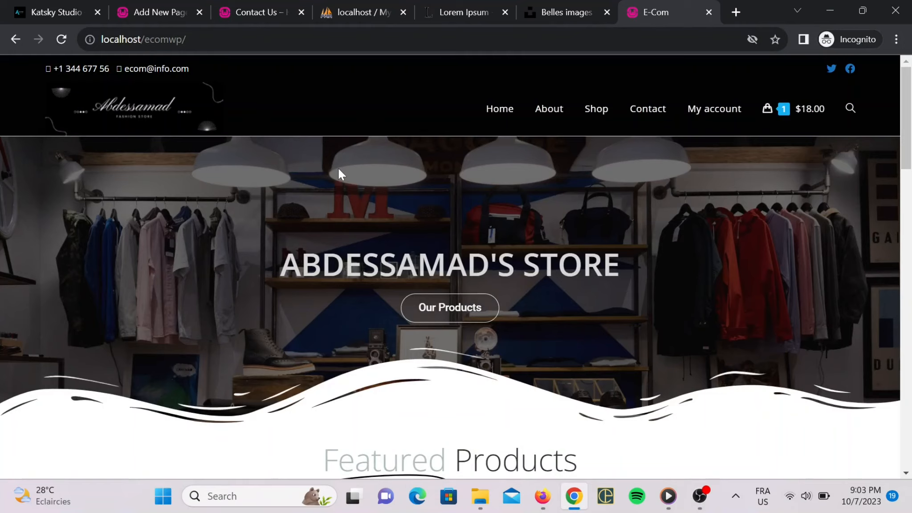
Browse the E-Com store homepage and its Contact page, then return to the live Contact Us tab.
click(236, 11)
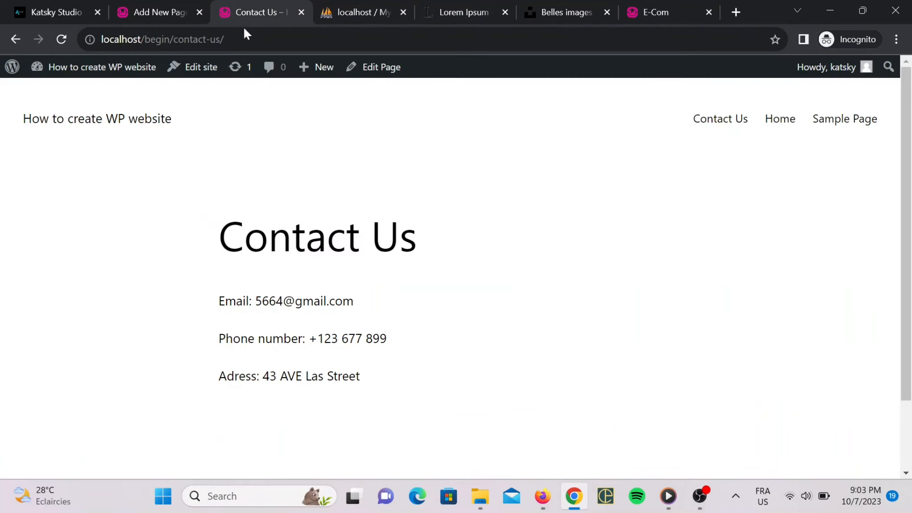
click(641, 10)
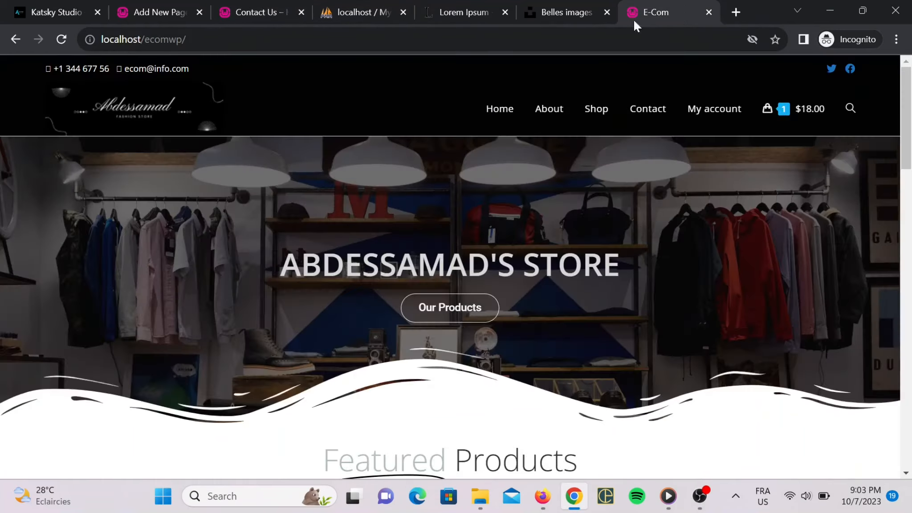
scroll(456, 267, down, 16)
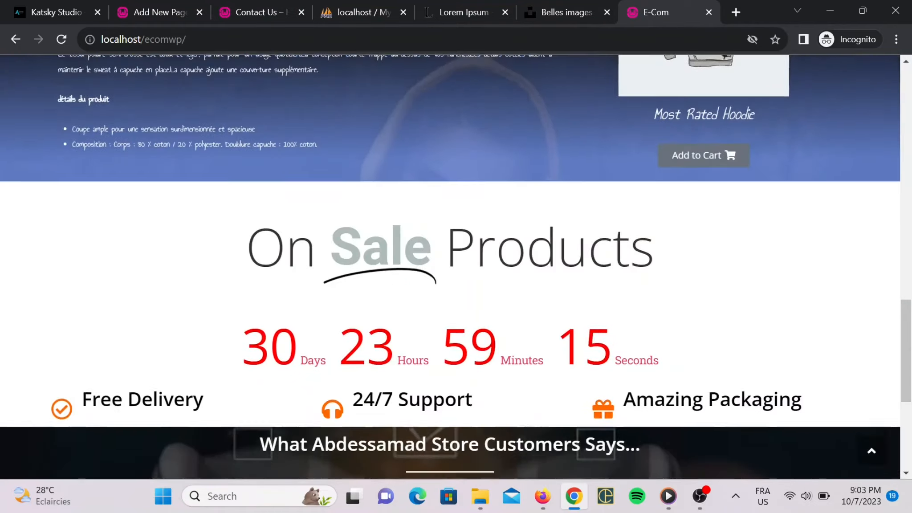
scroll(456, 268, up, 1)
scroll(373, 258, up, 16)
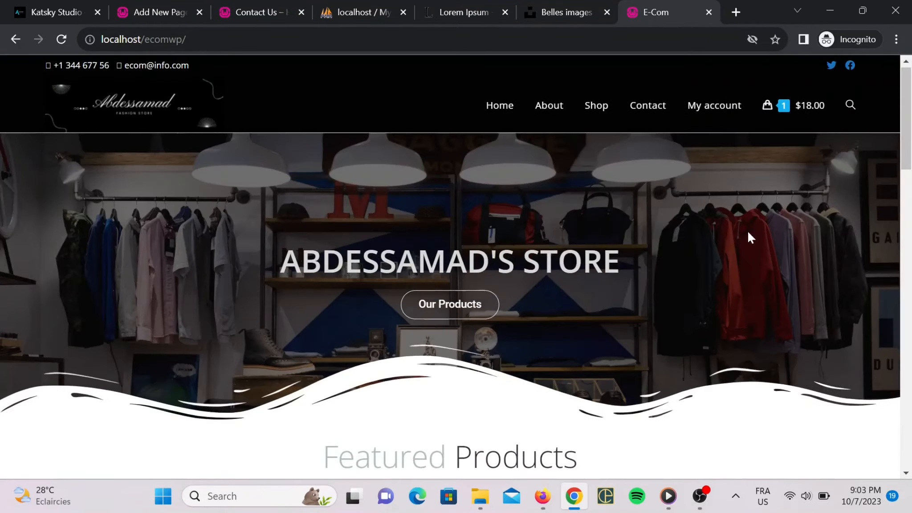
click(660, 114)
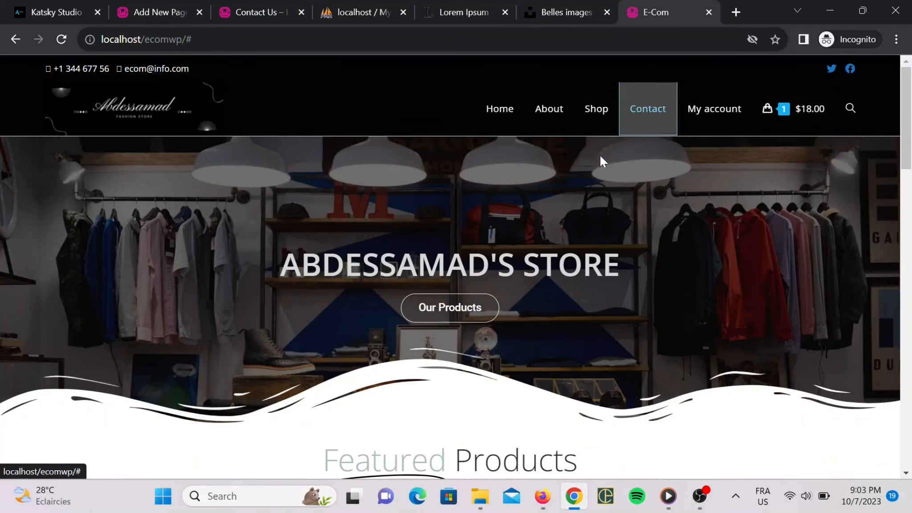
scroll(315, 290, down, 2)
scroll(314, 291, down, 14)
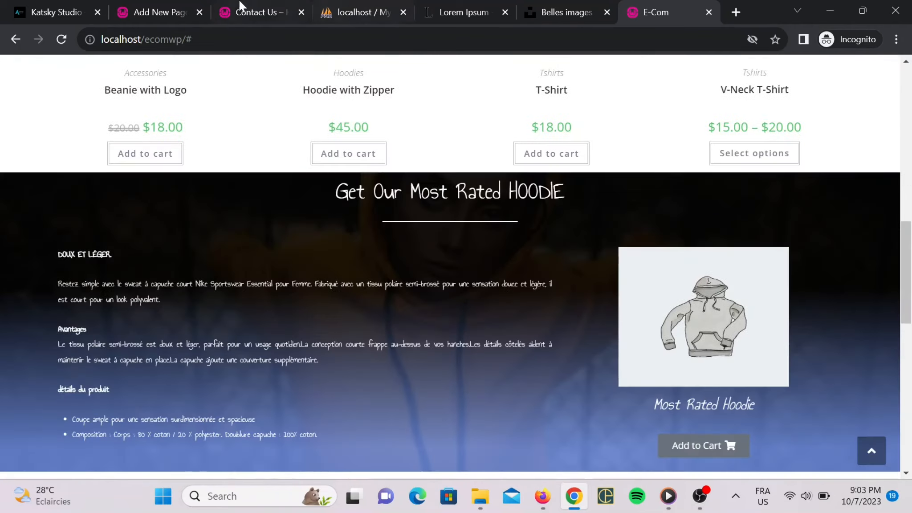
click(258, 13)
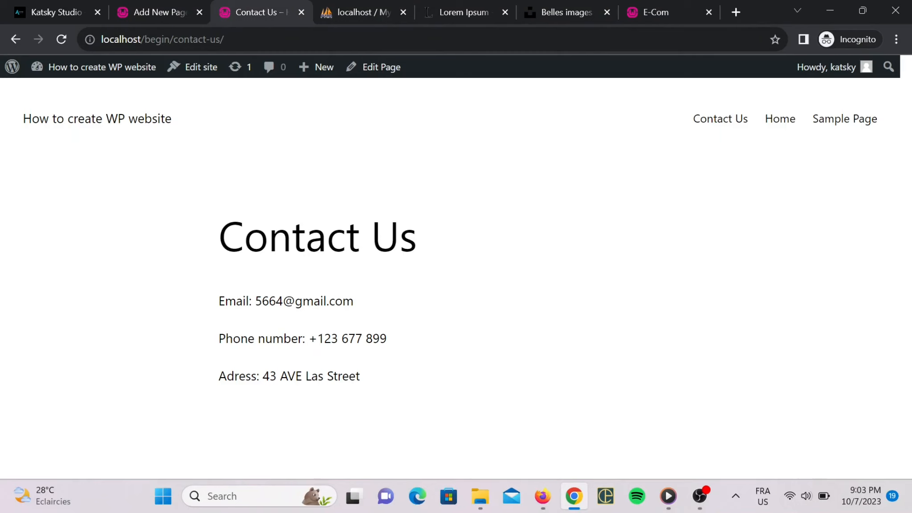
View the live Home and Sample Page pages through the site menu.
click(786, 120)
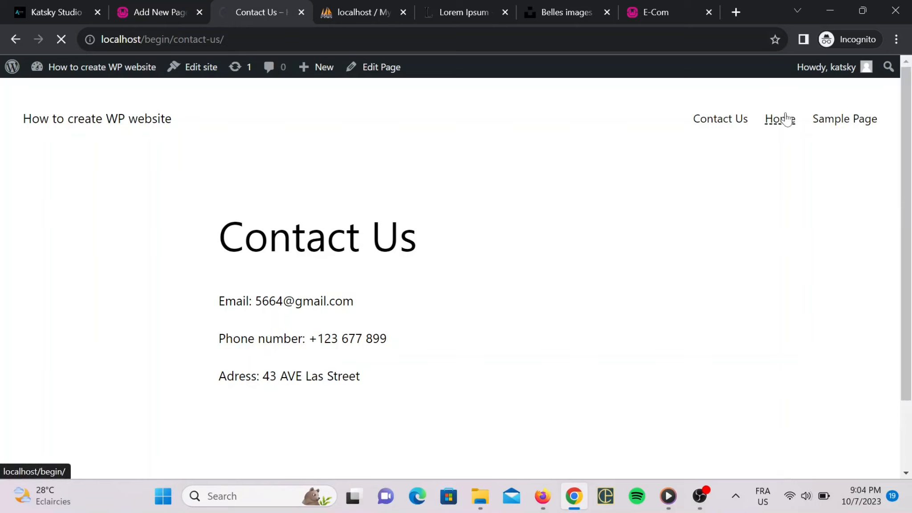
scroll(494, 179, down, 5)
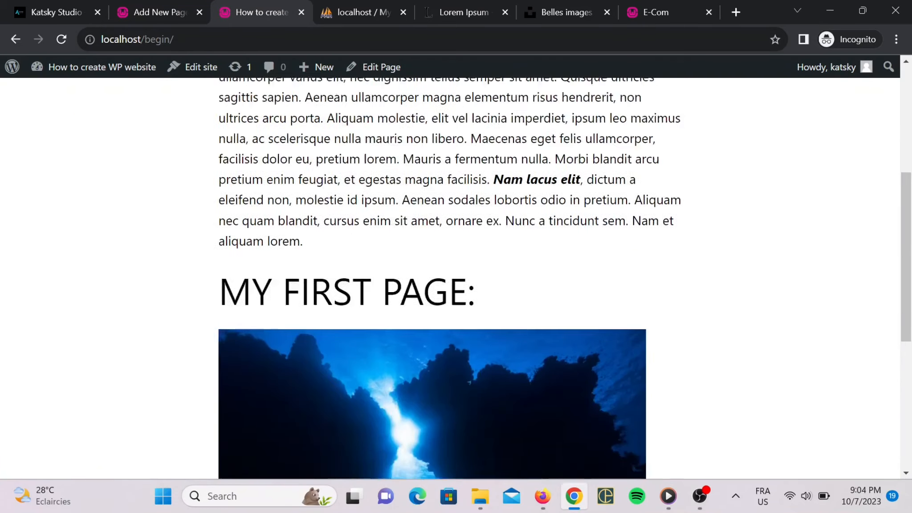
scroll(450, 267, up, 5)
click(834, 124)
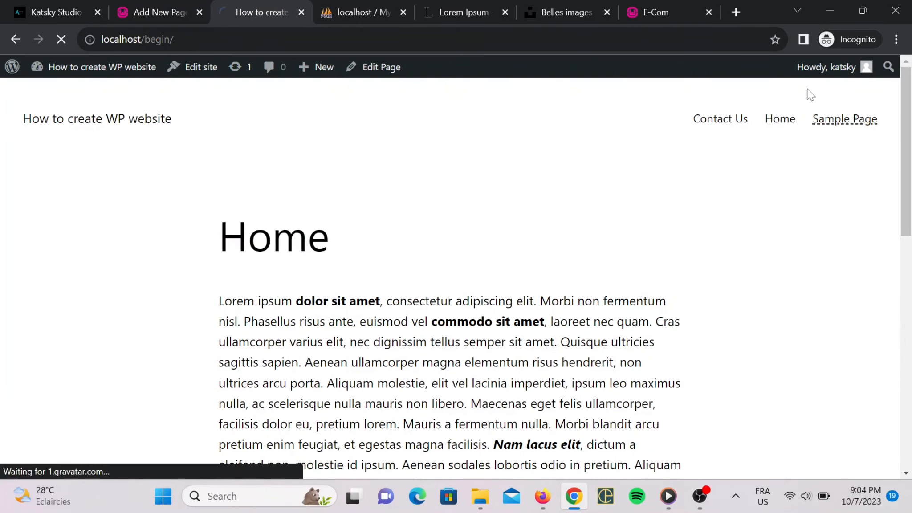
click(785, 119)
Strip 'post.php?...' from the editor tab's address to load the wp-admin dashboard.
click(163, 14)
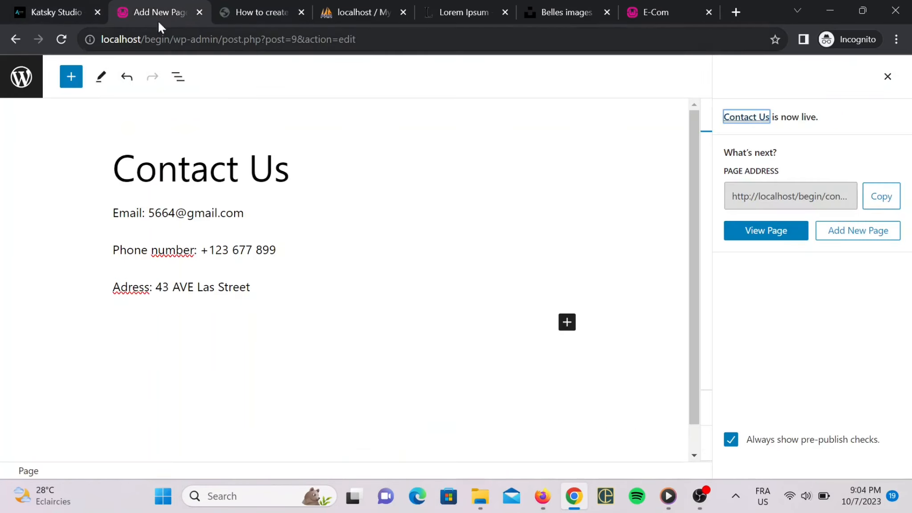
drag(361, 39, 222, 40)
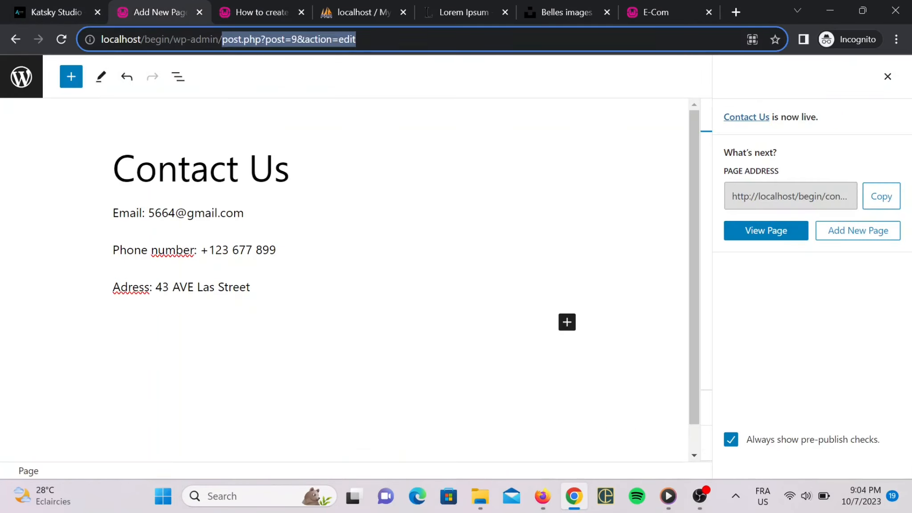
key(BackSpace)
key(Return)
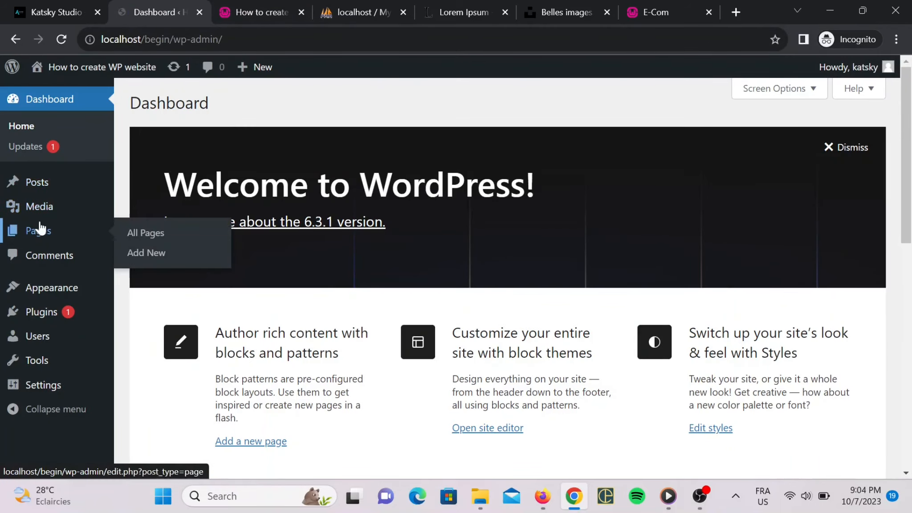
Trash Sample Page from All Pages and reload the live site to refresh its menu.
click(41, 228)
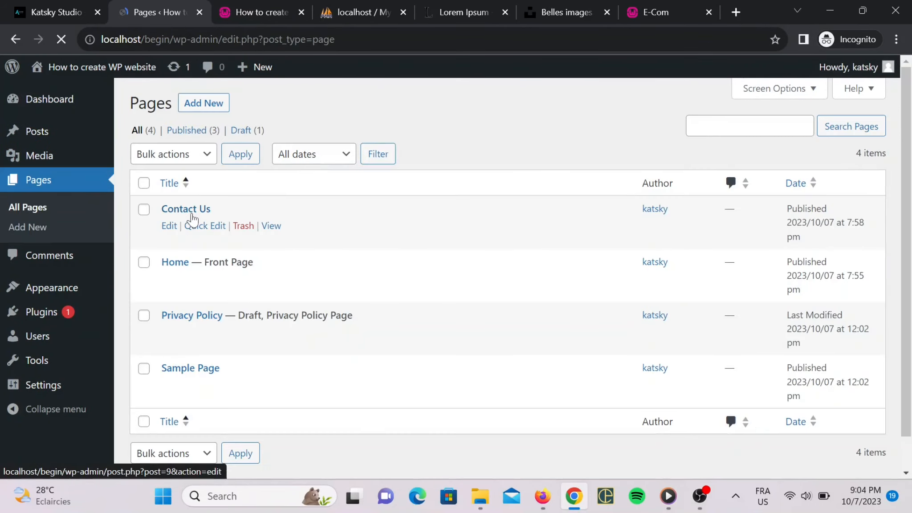
scroll(196, 285, down, 2)
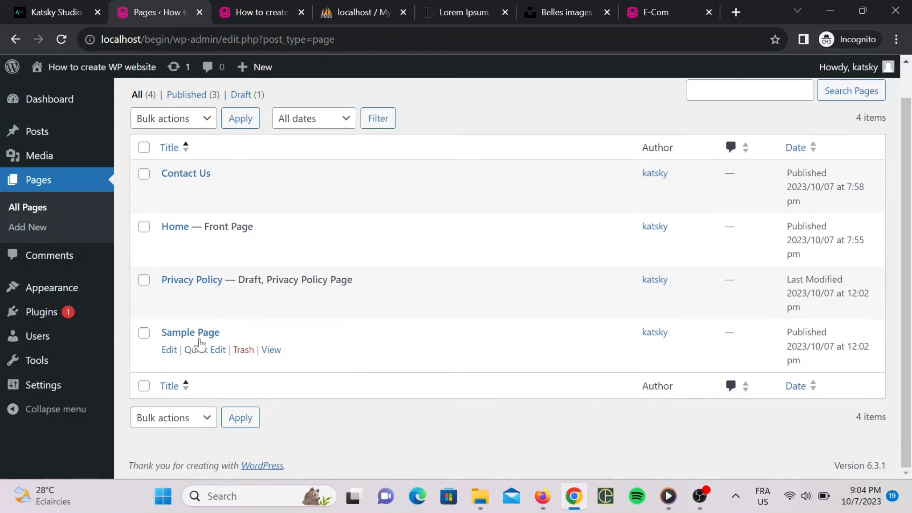
click(244, 351)
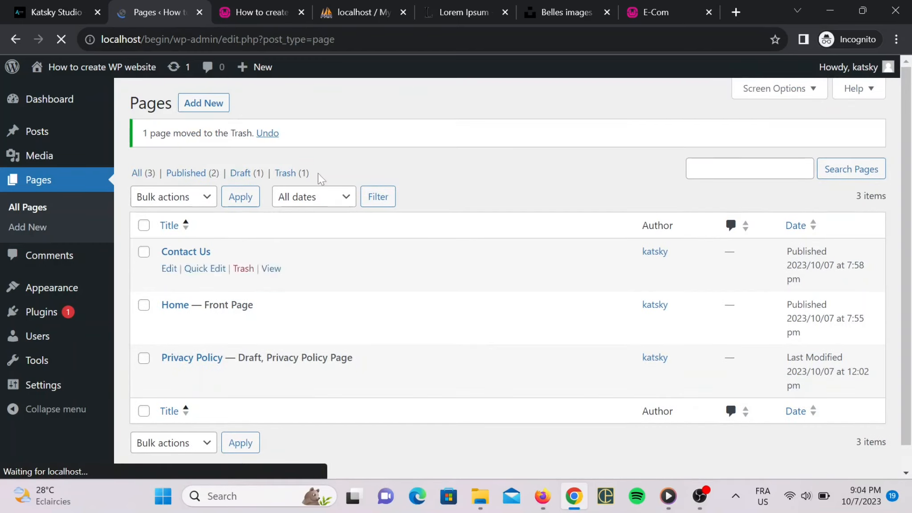
click(256, 12)
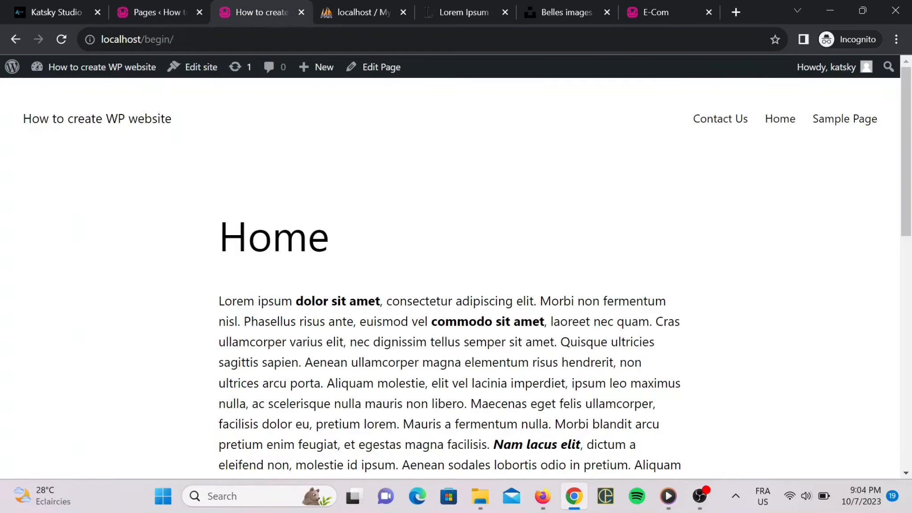
click(249, 39)
key(Return)
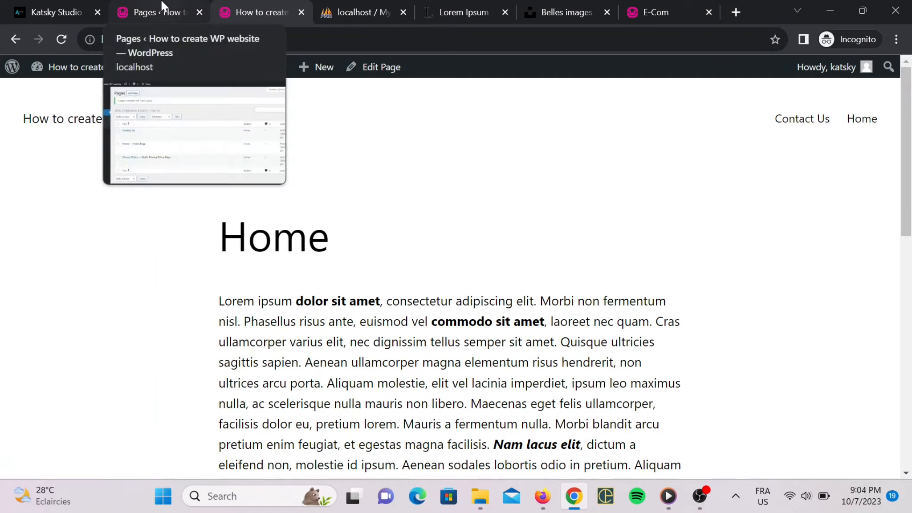
Trash Privacy Policy as well and show the Trash (2) list.
click(161, 12)
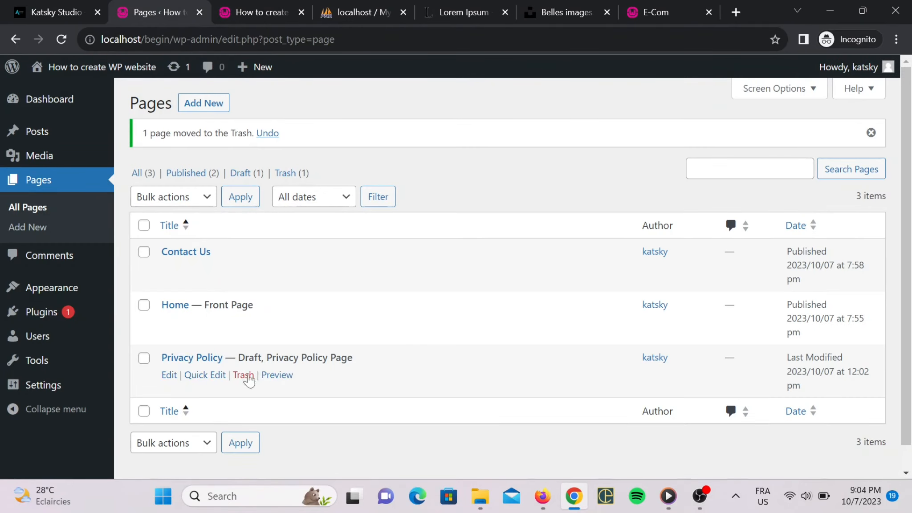
click(244, 375)
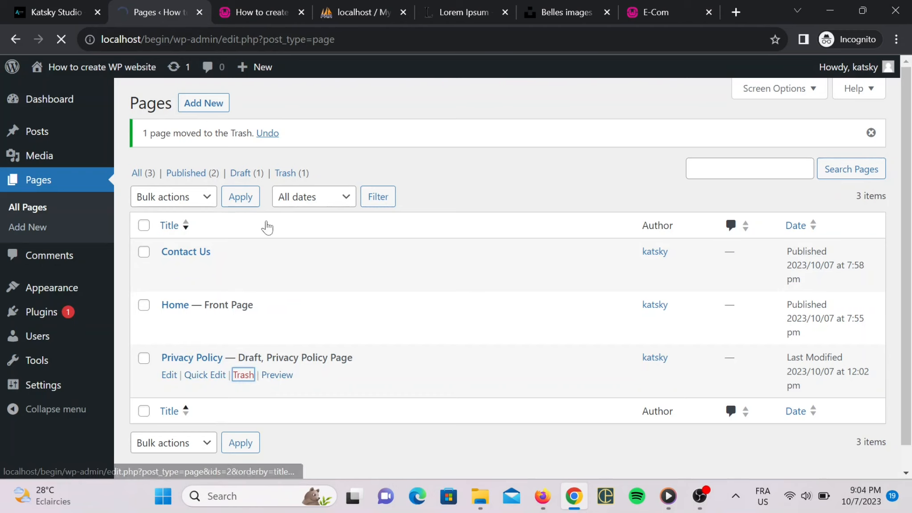
click(248, 175)
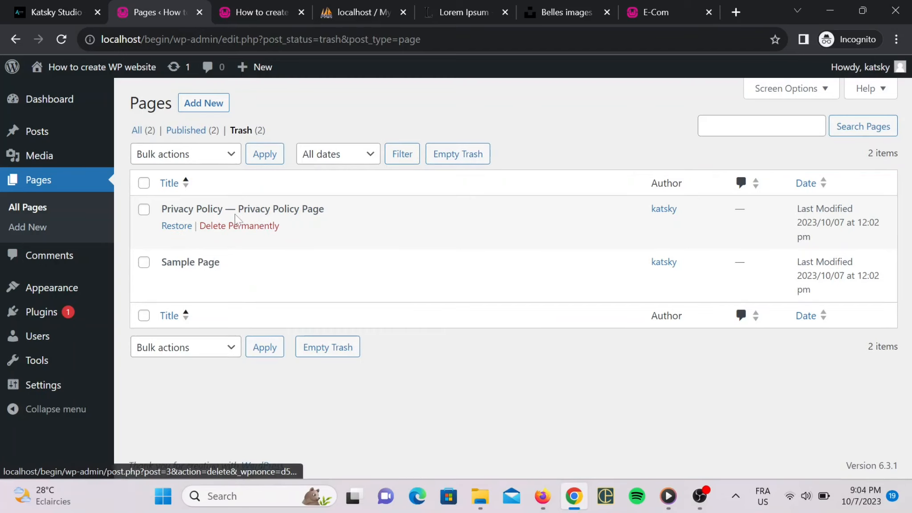
Delete Sample Page permanently from the Trash view.
click(239, 279)
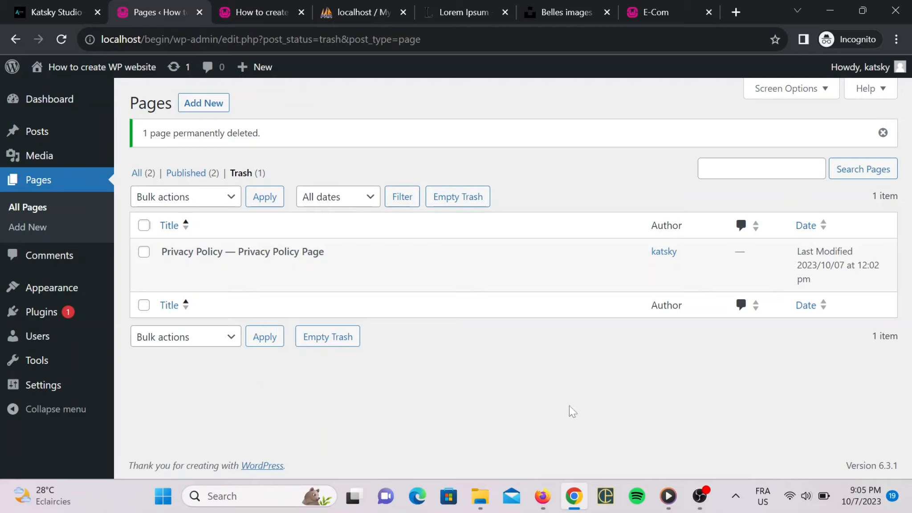
Pause and resume the OBS recording, then minimize OBS back to the browser.
click(699, 496)
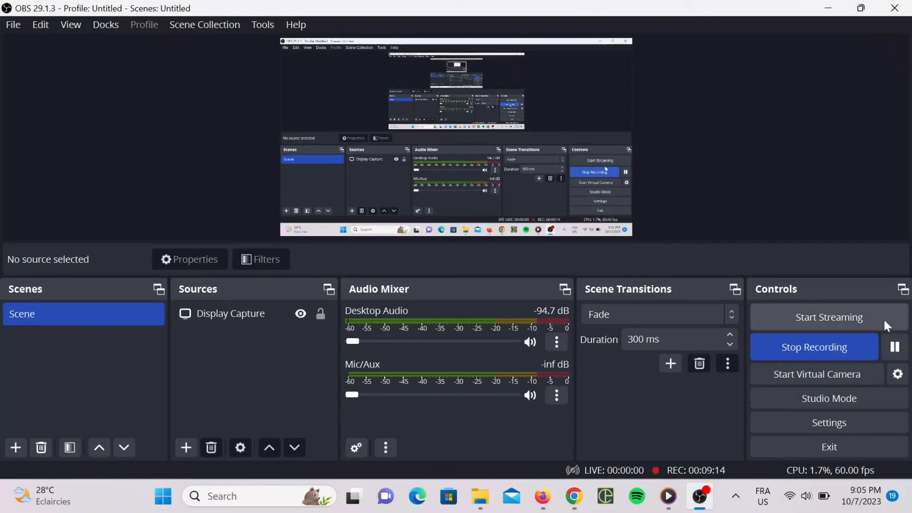
click(900, 351)
click(899, 352)
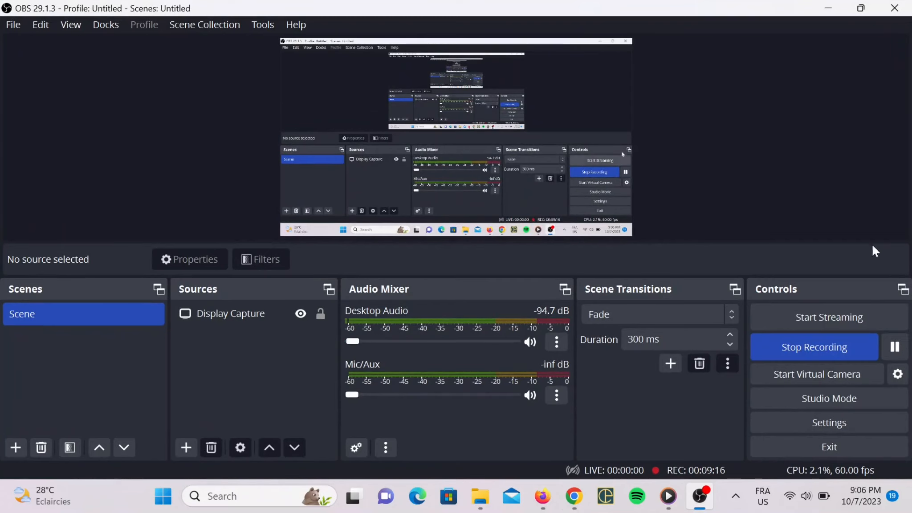
click(829, 7)
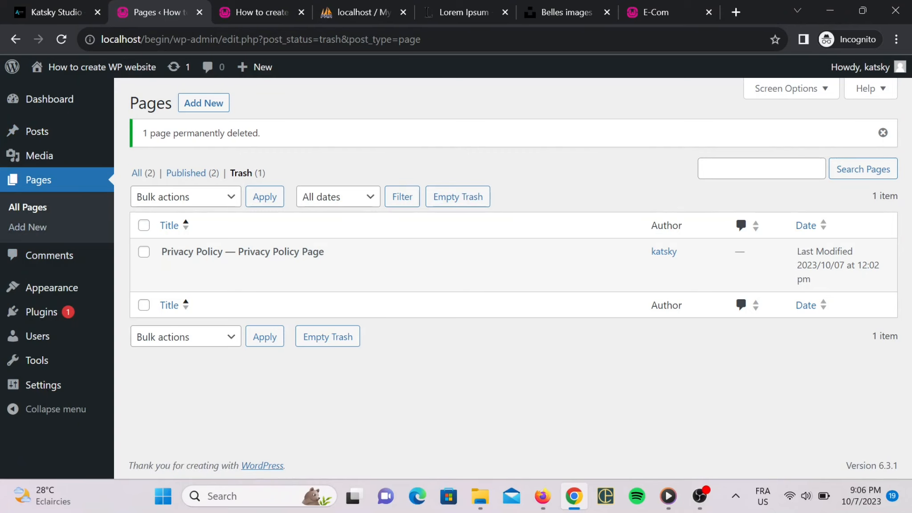
Point out the menu's remaining Contact Us and Home links, then stop the OBS recording.
click(263, 2)
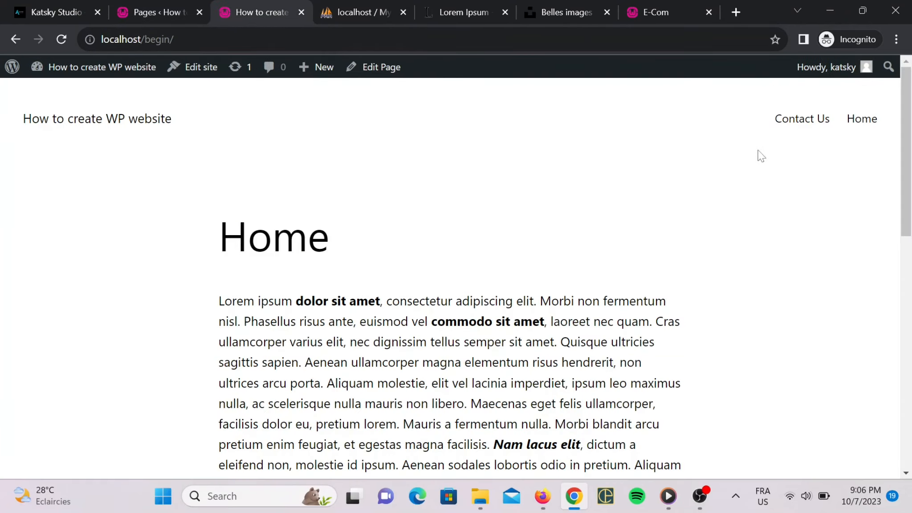
drag(761, 126, 876, 103)
drag(779, 119, 827, 128)
click(829, 159)
click(700, 496)
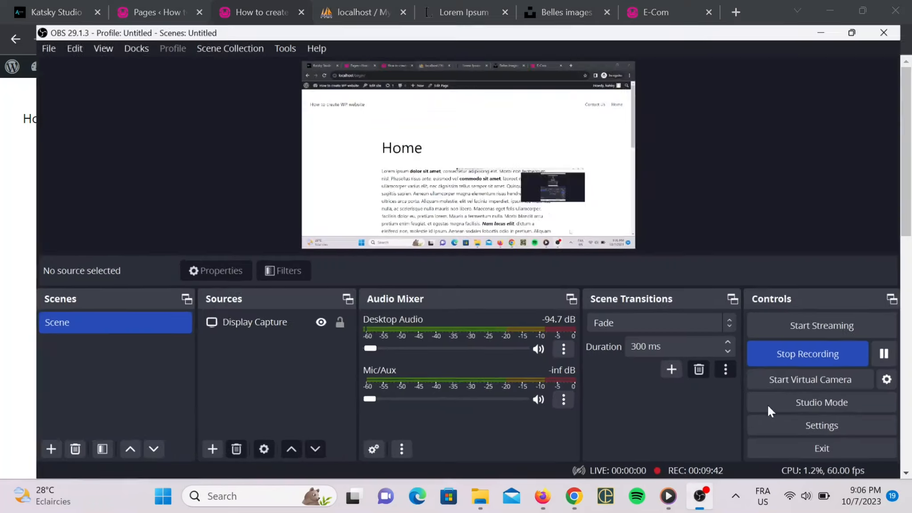
click(808, 350)
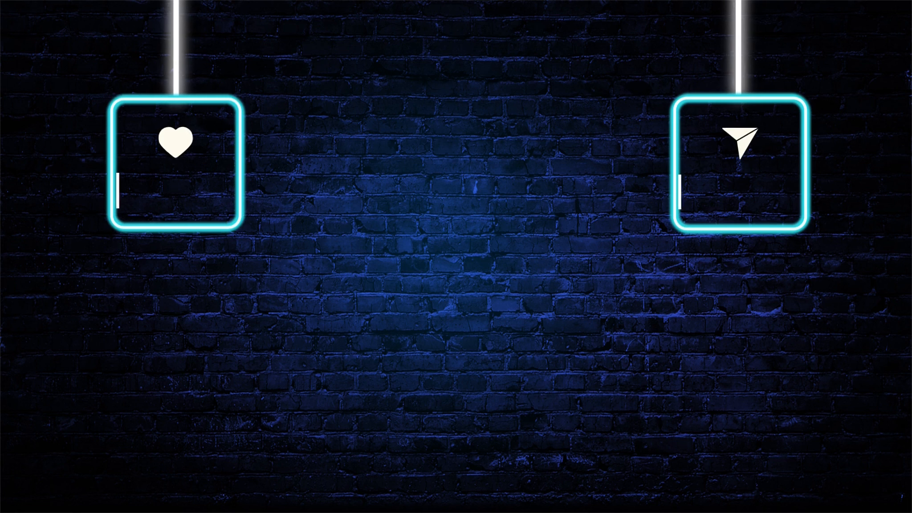